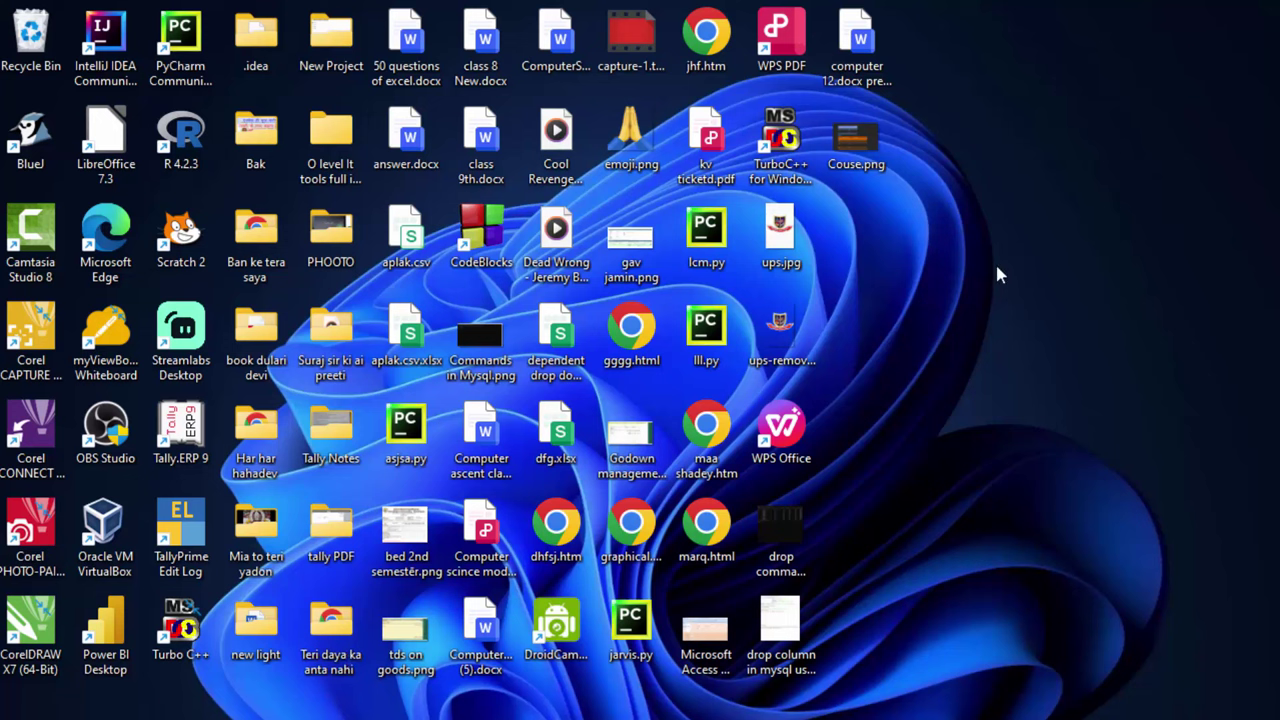
# Refresh the Windows desktop twice from its right-click menu
pyautogui.rightClick(1019, 153)
pyautogui.click(1049, 238)
pyautogui.rightClick(1049, 240)
pyautogui.click(1114, 334)
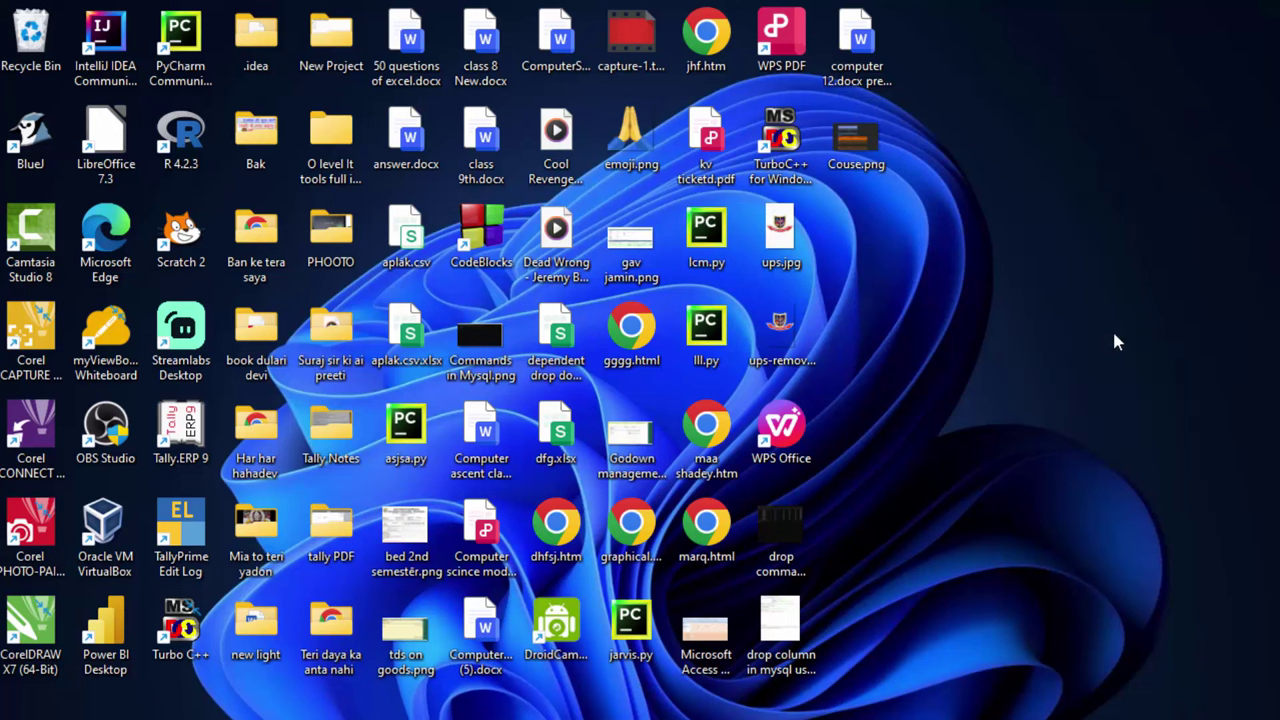
pyautogui.rightClick(1109, 256)
pyautogui.moveTo(1173, 307)
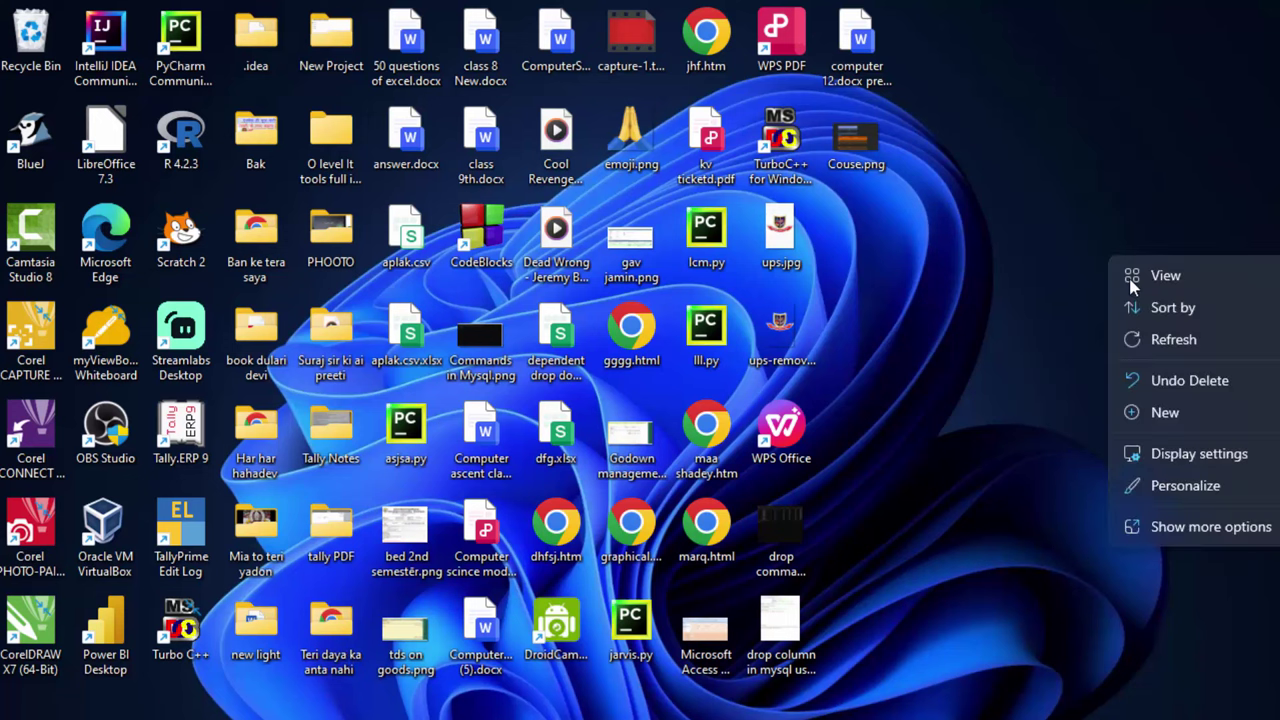
pyautogui.click(1153, 341)
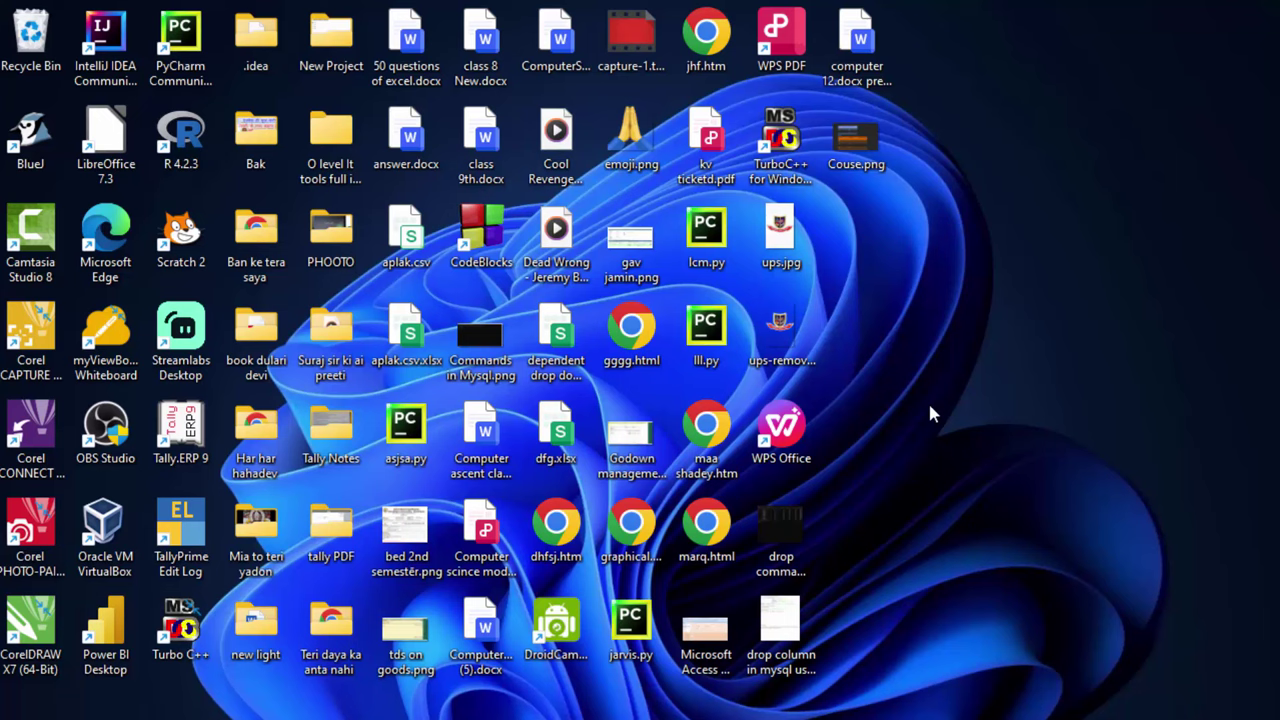
# Search for 'access' in the Start menu and launch Microsoft Access
pyautogui.press('super')
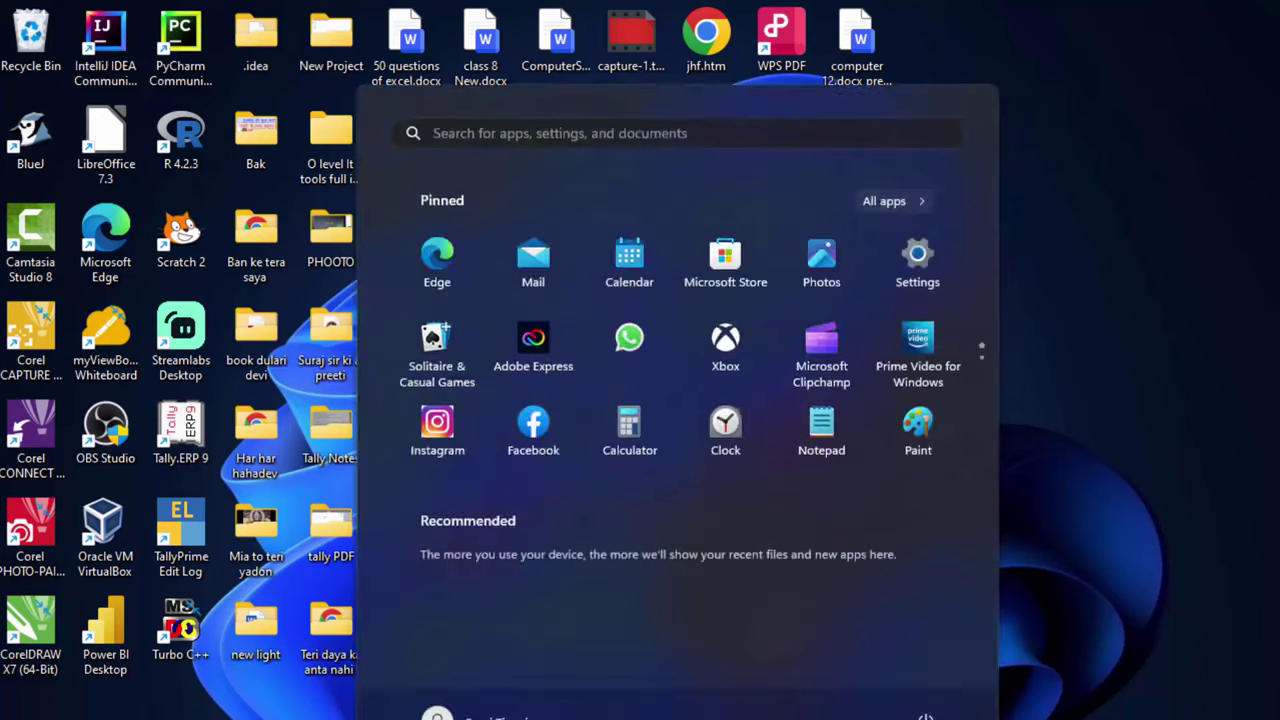
pyautogui.write('access')
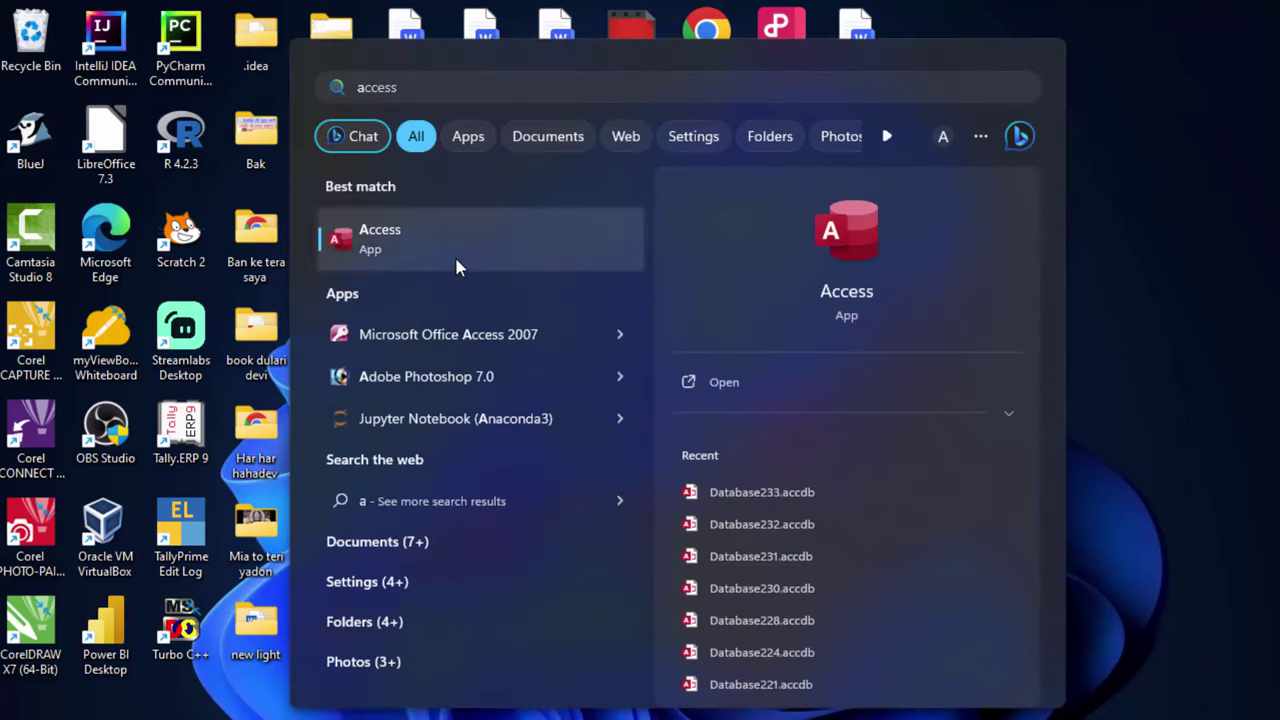
pyautogui.click(452, 256)
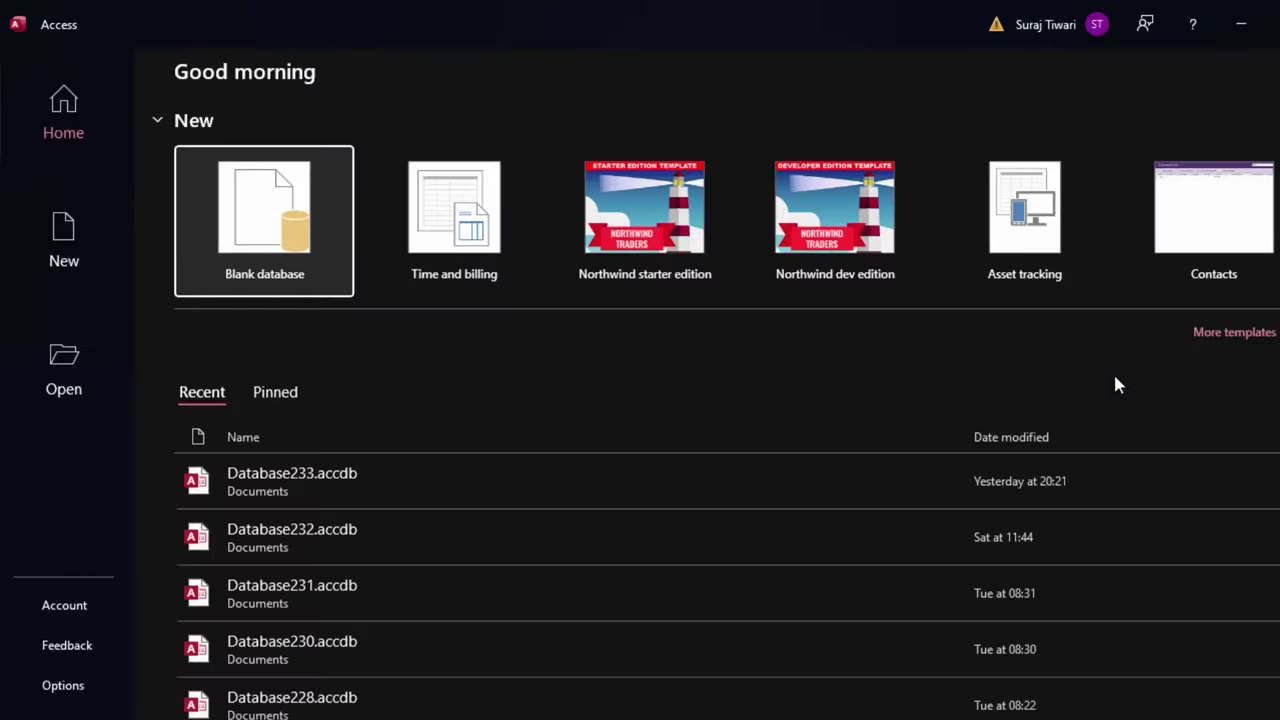
# Open Database233, enable its active content, and display the RankT table
pyautogui.click(390, 461)
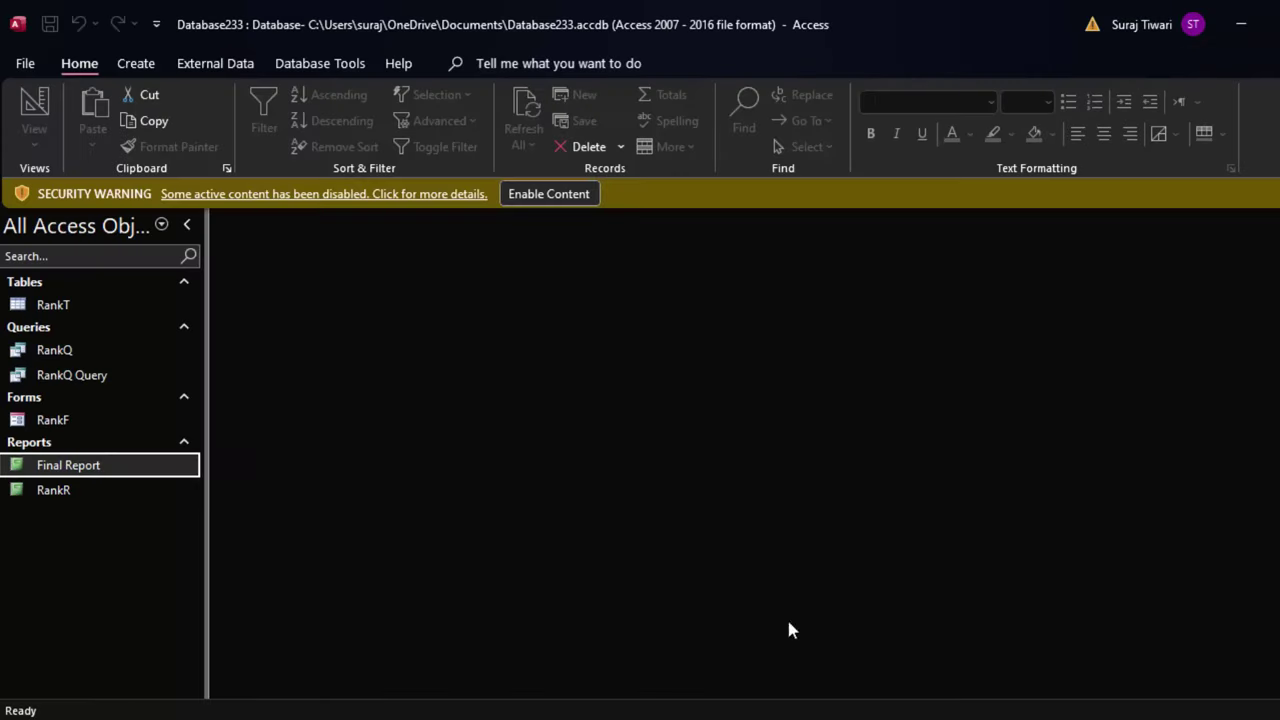
pyautogui.doubleClick(97, 308)
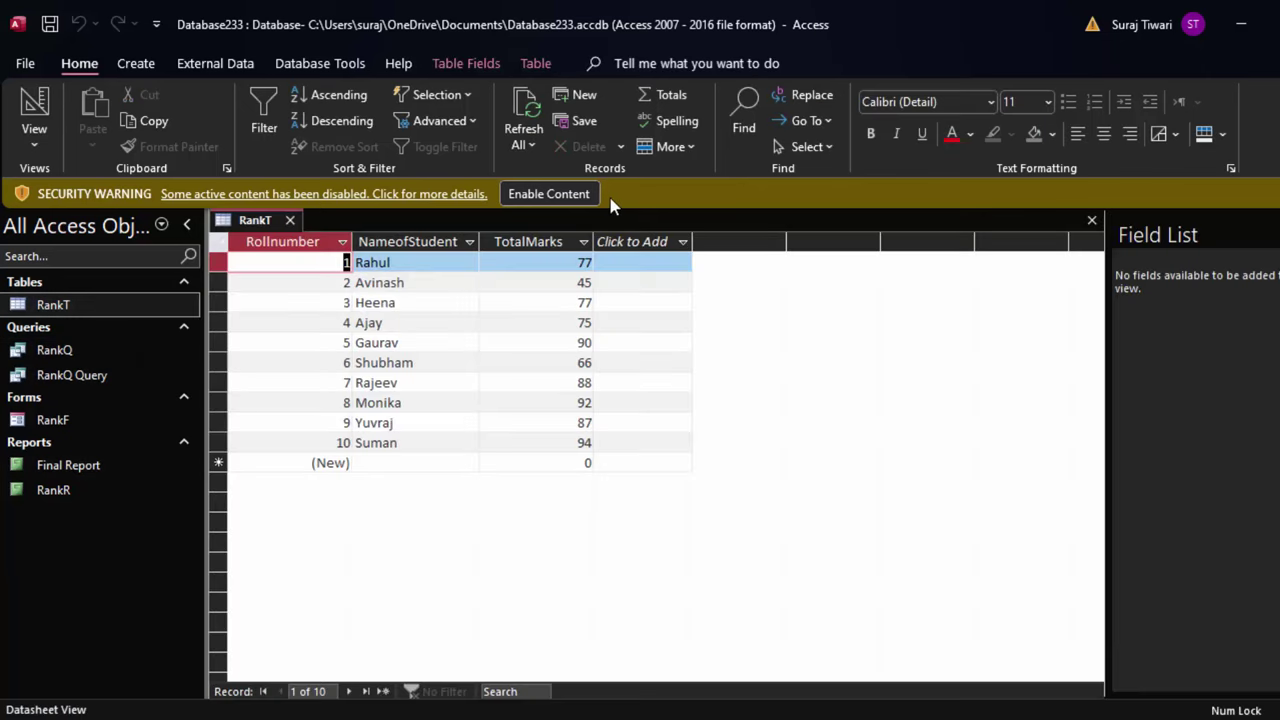
pyautogui.click(560, 193)
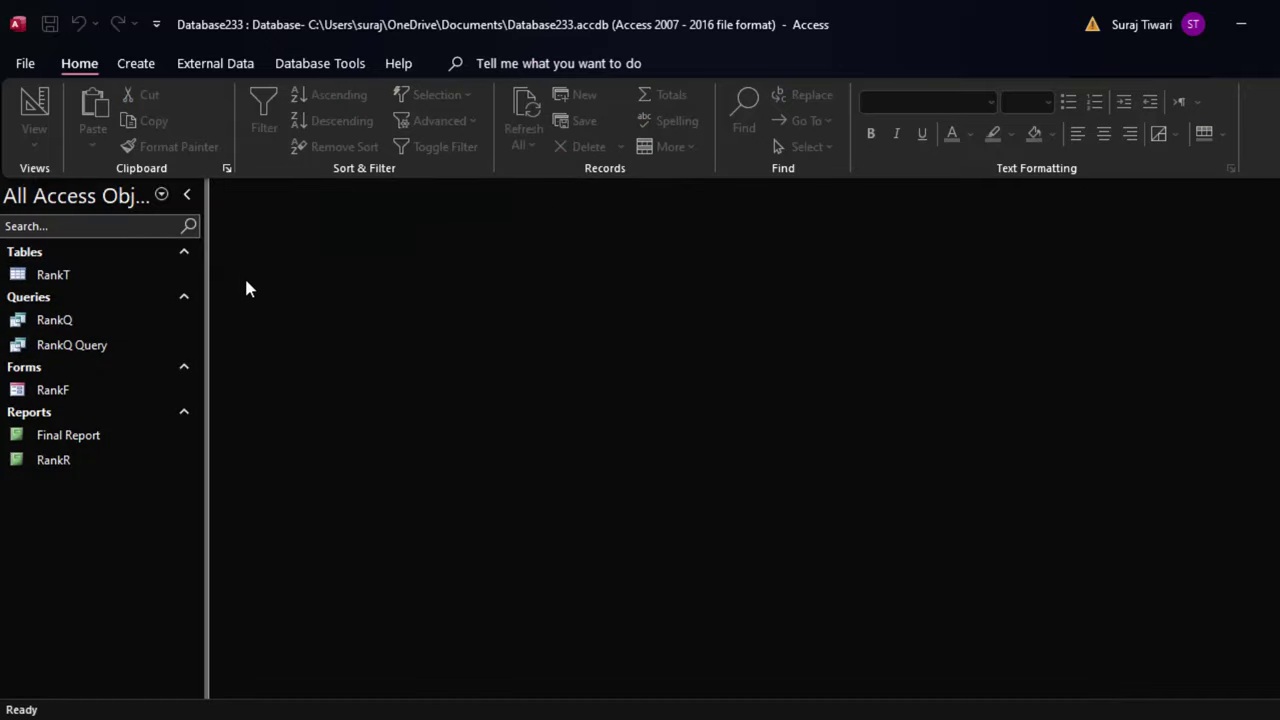
pyautogui.doubleClick(132, 272)
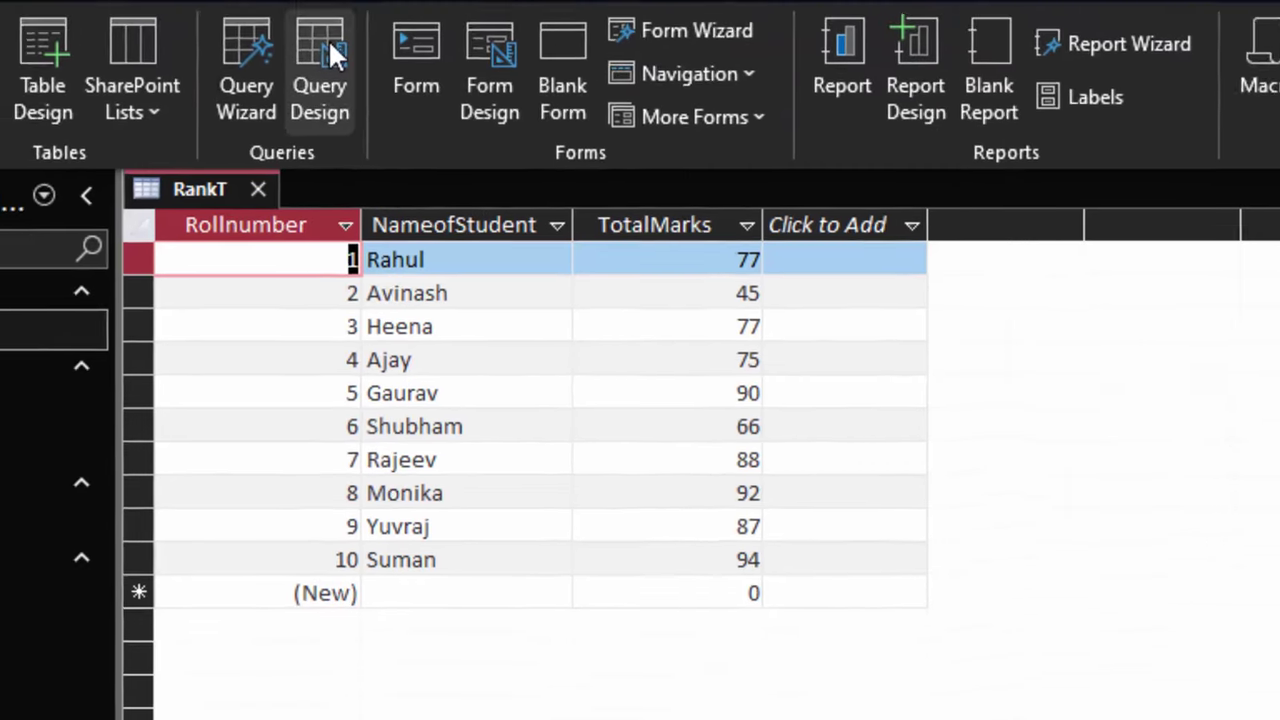
# Create a new query in SQL View and delete the trailing semicolon after SELECT
pyautogui.click(330, 55)
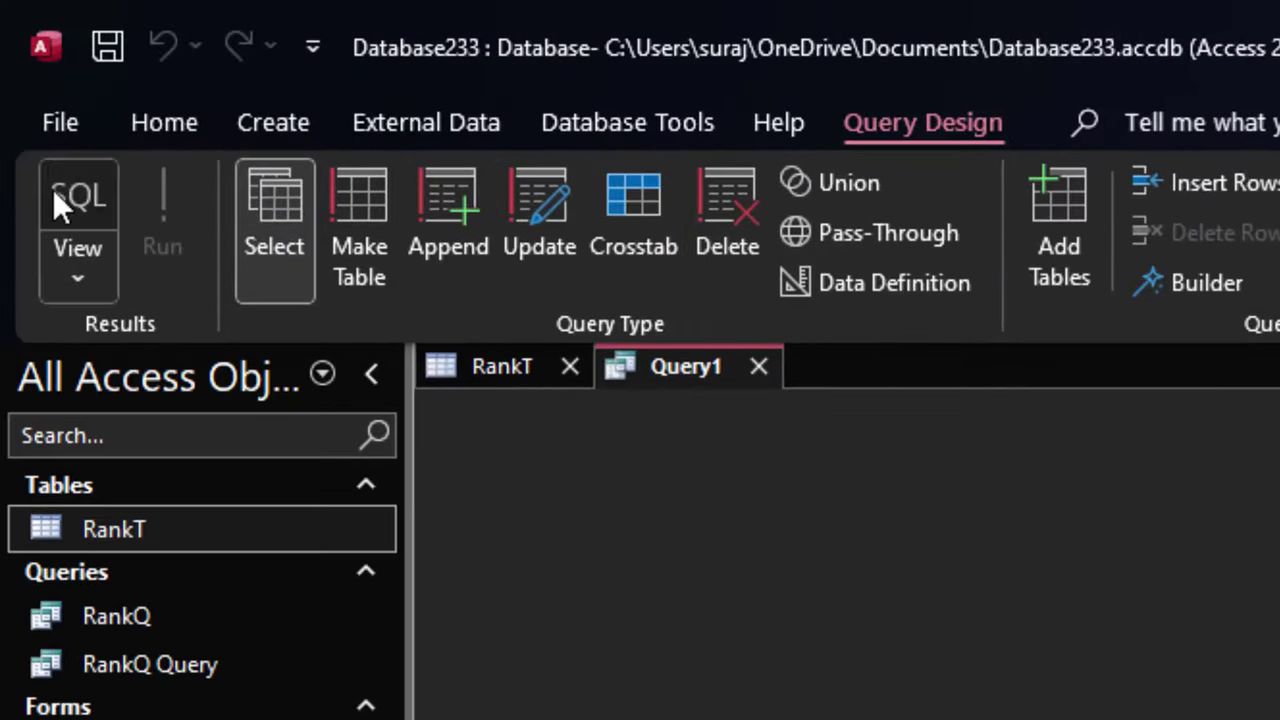
pyautogui.click(80, 210)
pyautogui.click(517, 412)
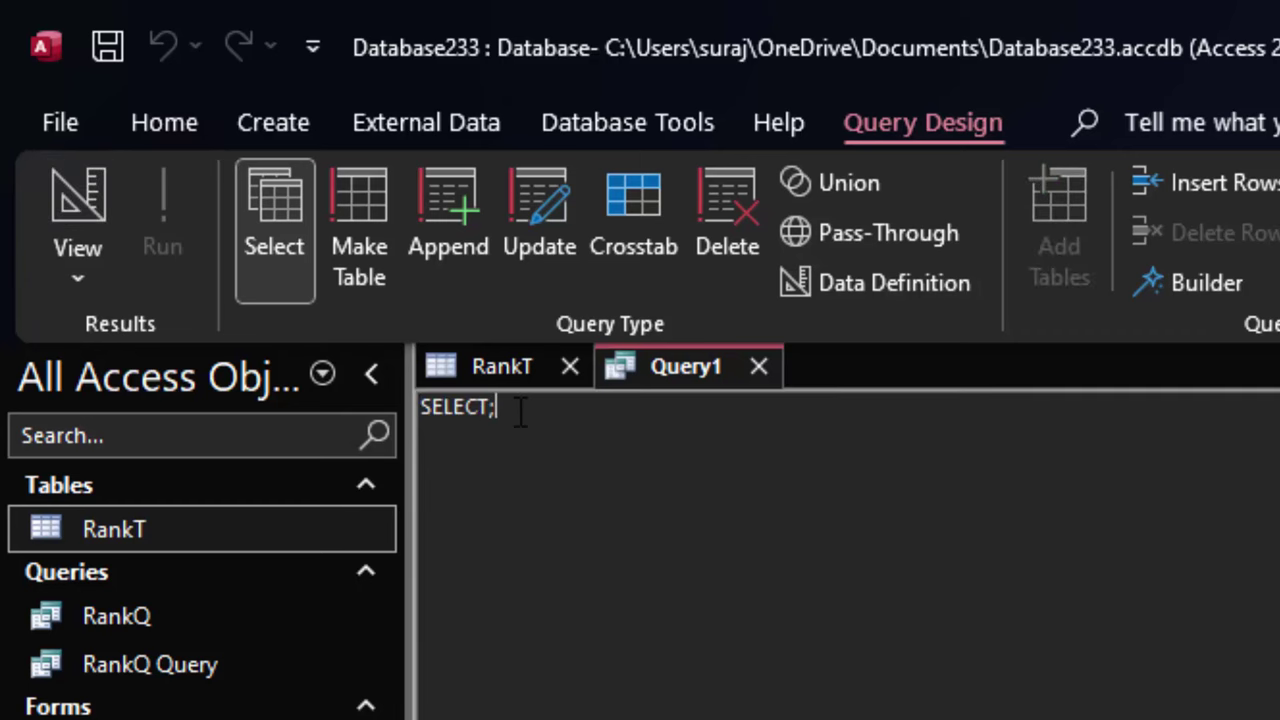
pyautogui.press('BackSpace')
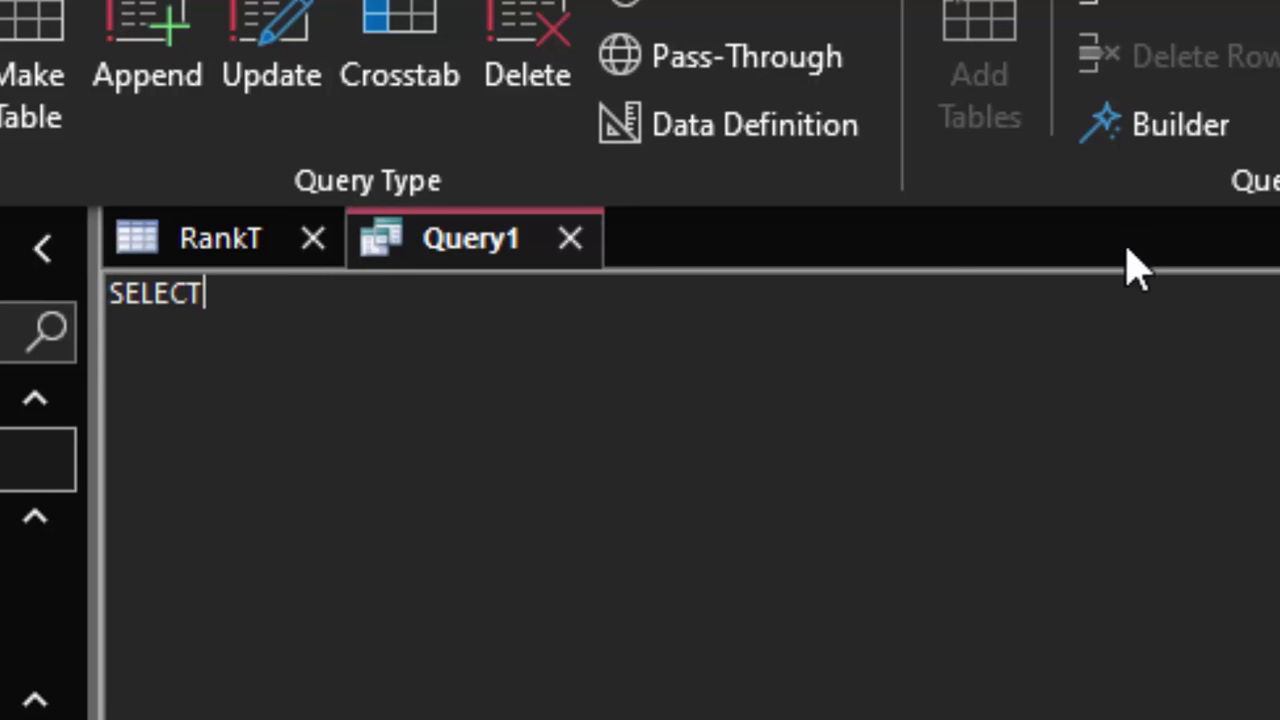
# Extend the SQL to 'SELECT *from RankT Order by', fixing a typo
pyautogui.write(' *fr')
pyautogui.write('om Ra')
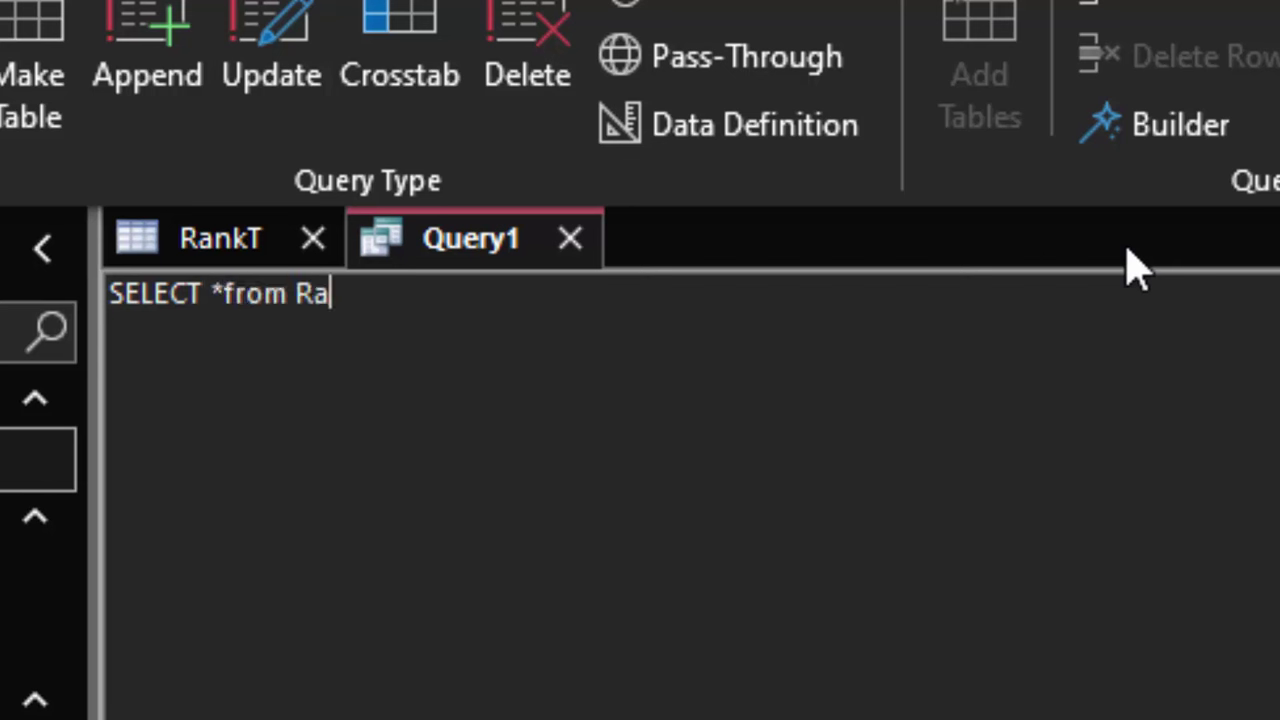
pyautogui.write('nkT')
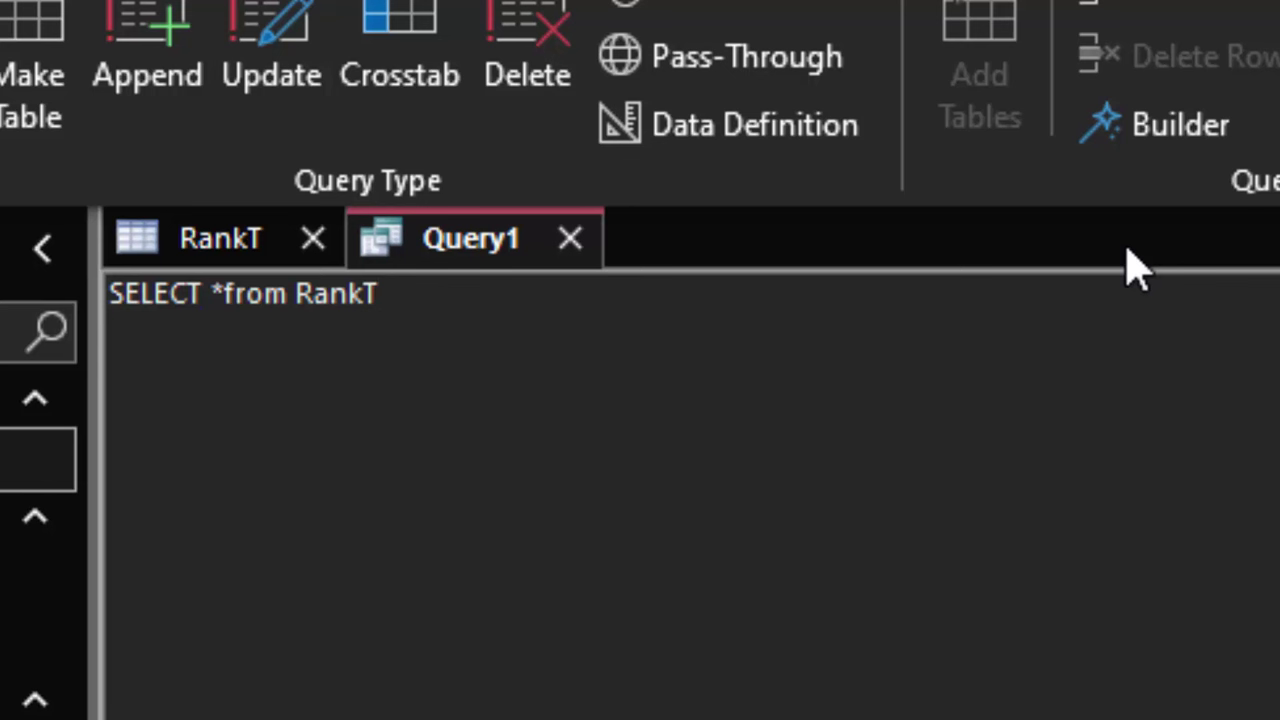
pyautogui.write('Oor')
pyautogui.write('derb')
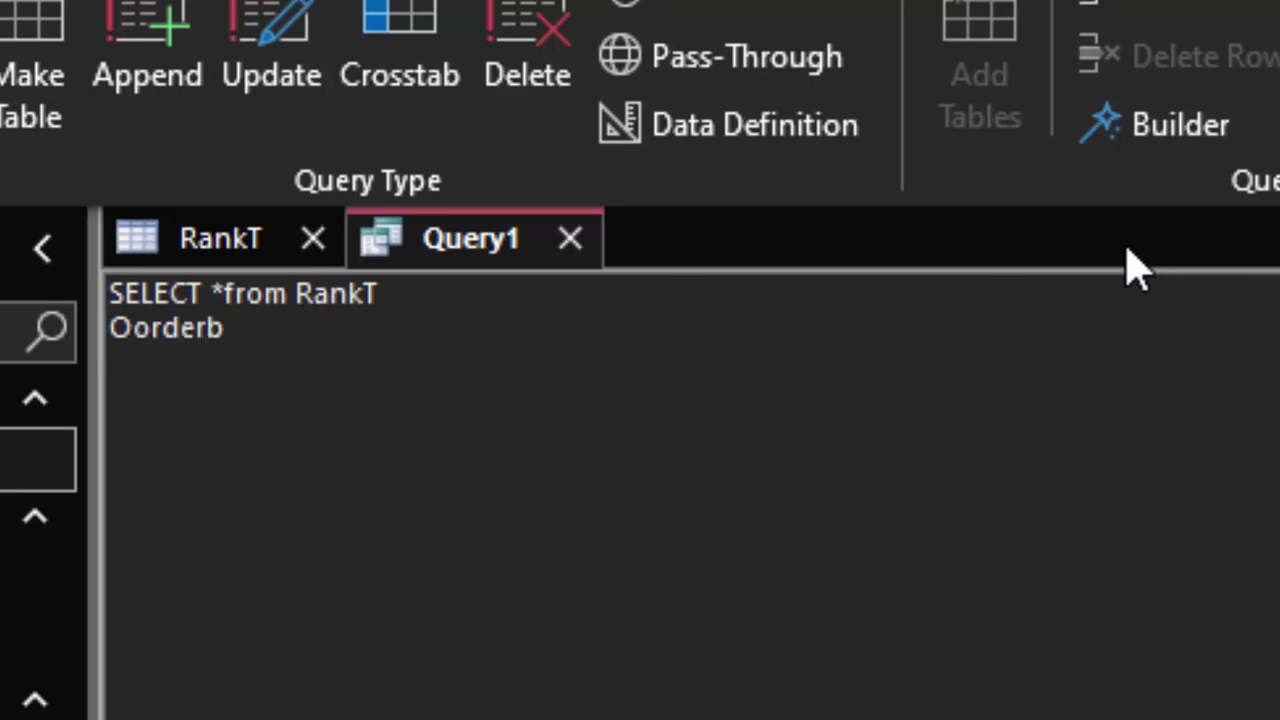
pyautogui.press('BackSpace')
pyautogui.press('BackSpace')
pyautogui.press('BackSpace')
pyautogui.press('BackSpace')
pyautogui.press('BackSpace')
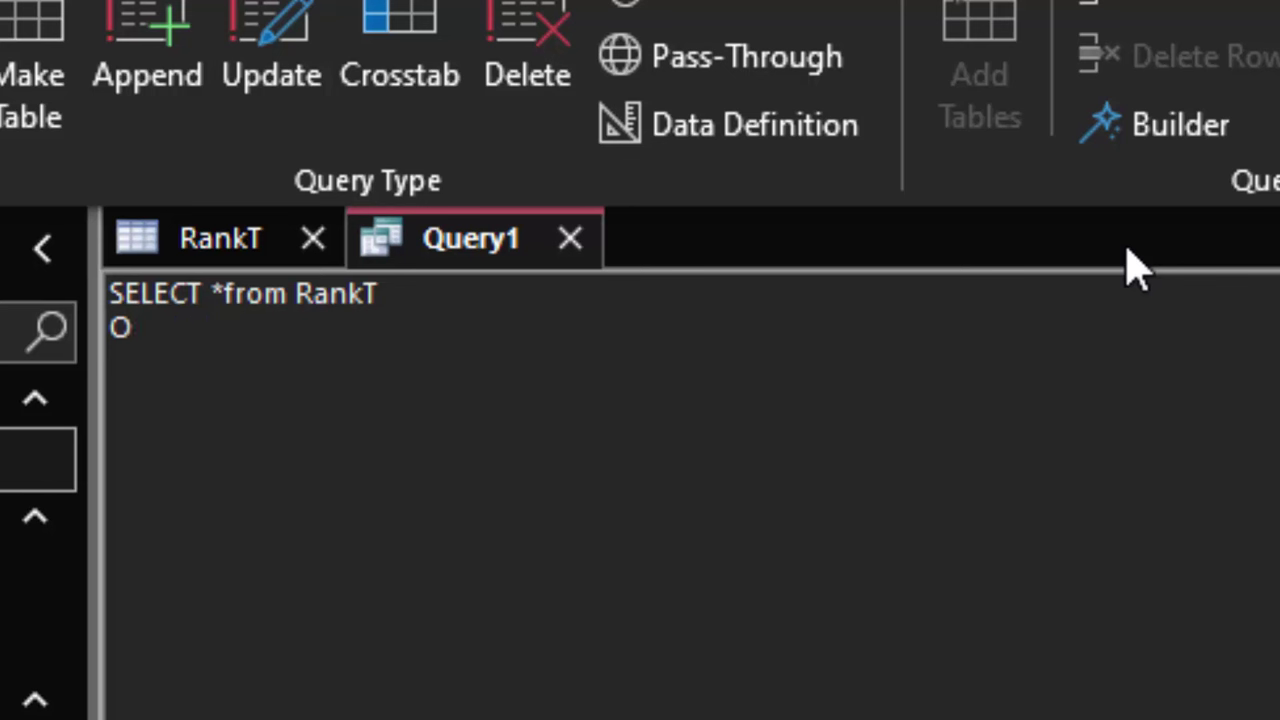
pyautogui.write('rder ')
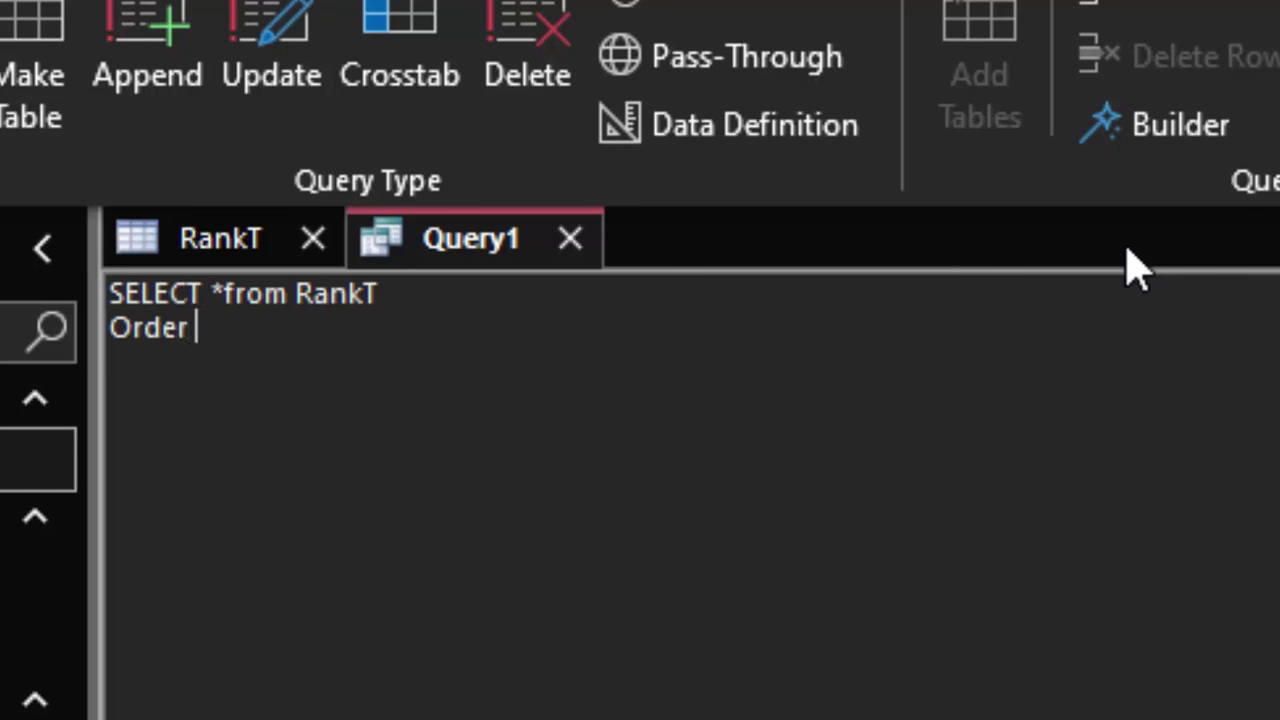
pyautogui.write('by')
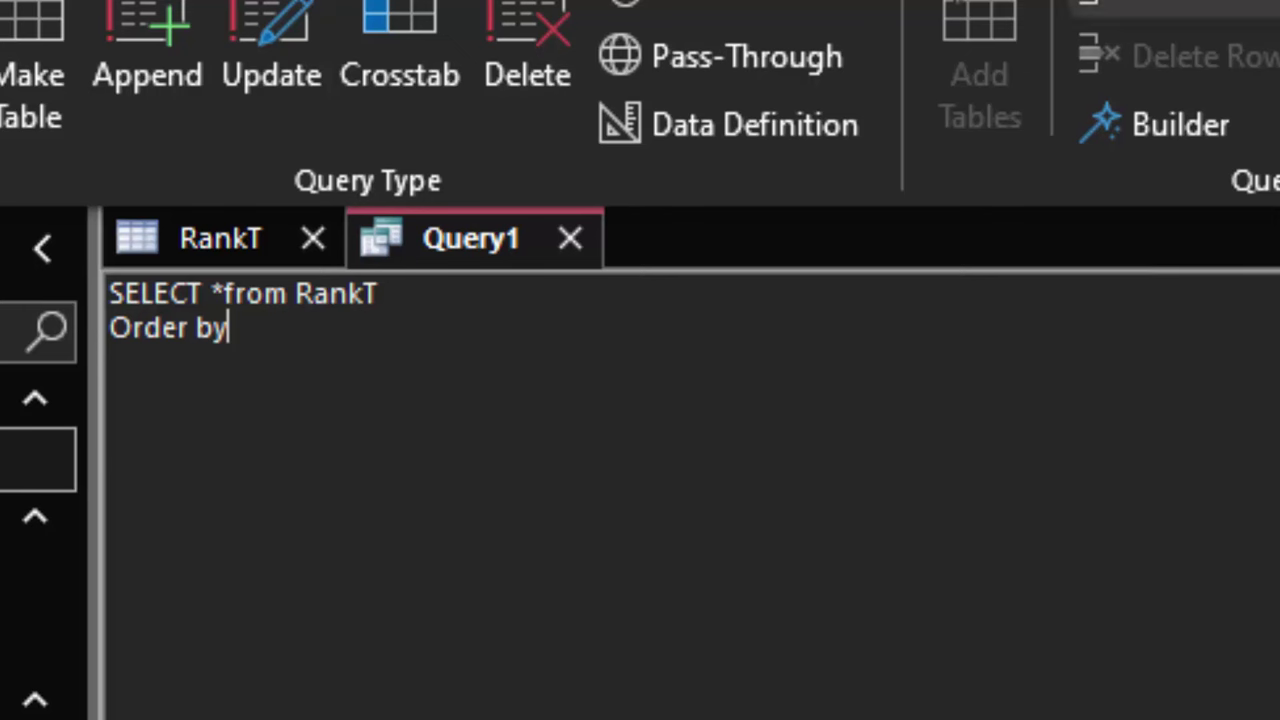
# Check RankT's field names and complete the sort field as NameofStudent
pyautogui.click(222, 250)
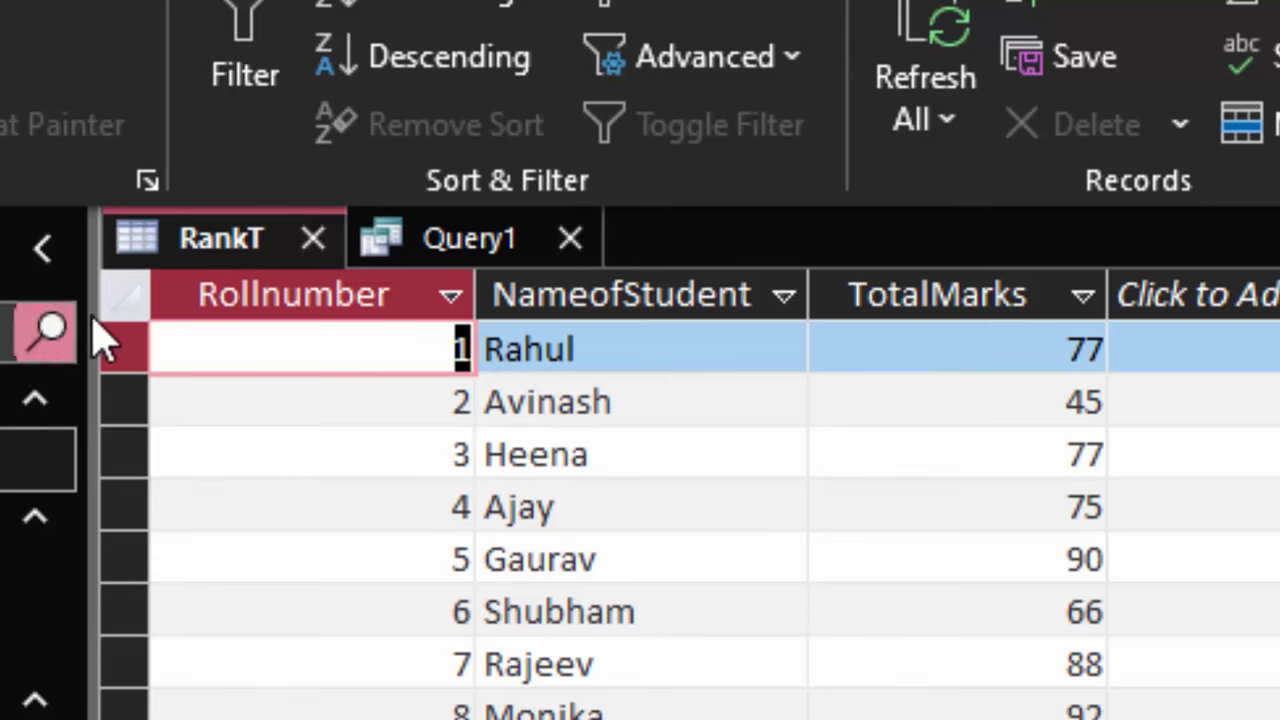
pyautogui.click(442, 254)
pyautogui.write('Order by')
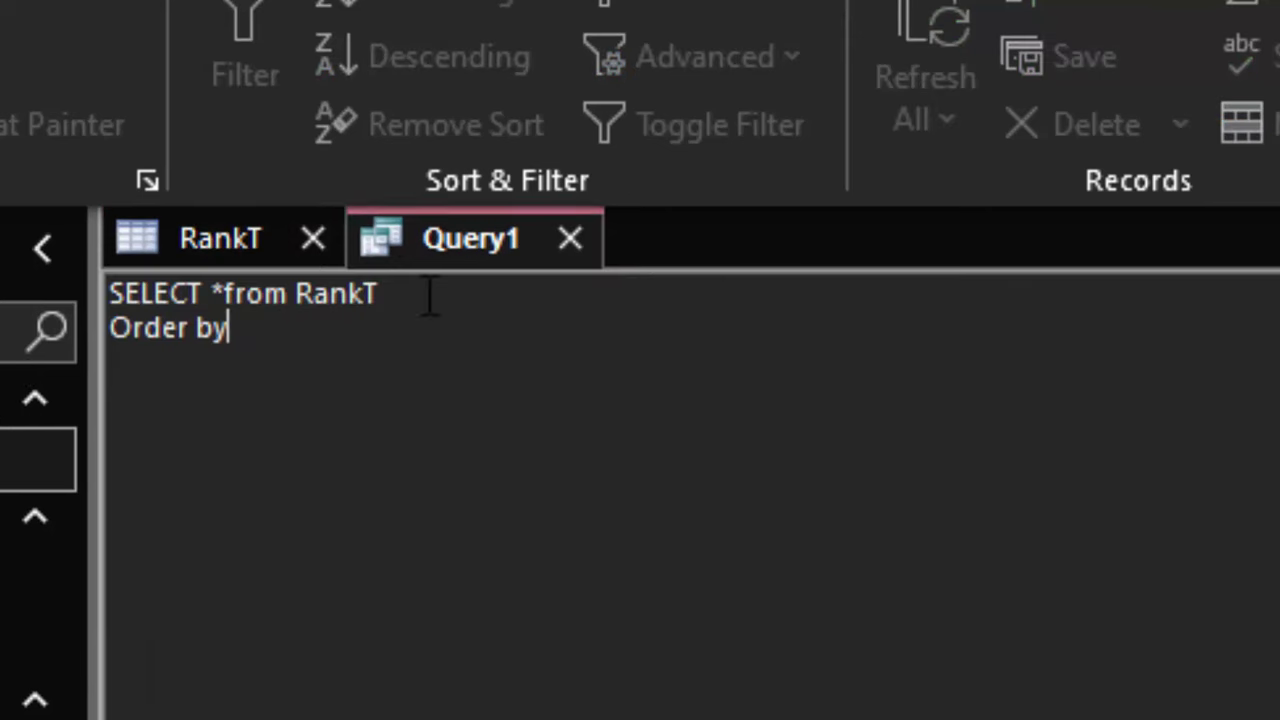
pyautogui.write(' Nam')
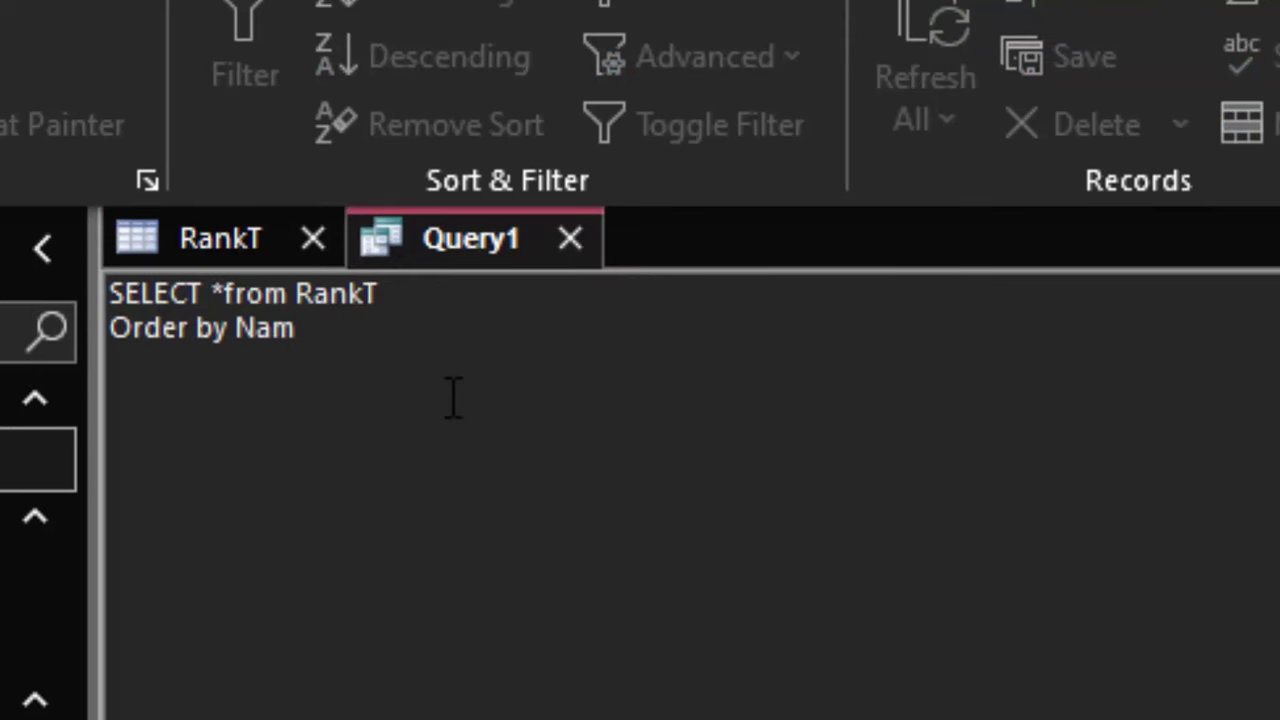
pyautogui.write('eofStu')
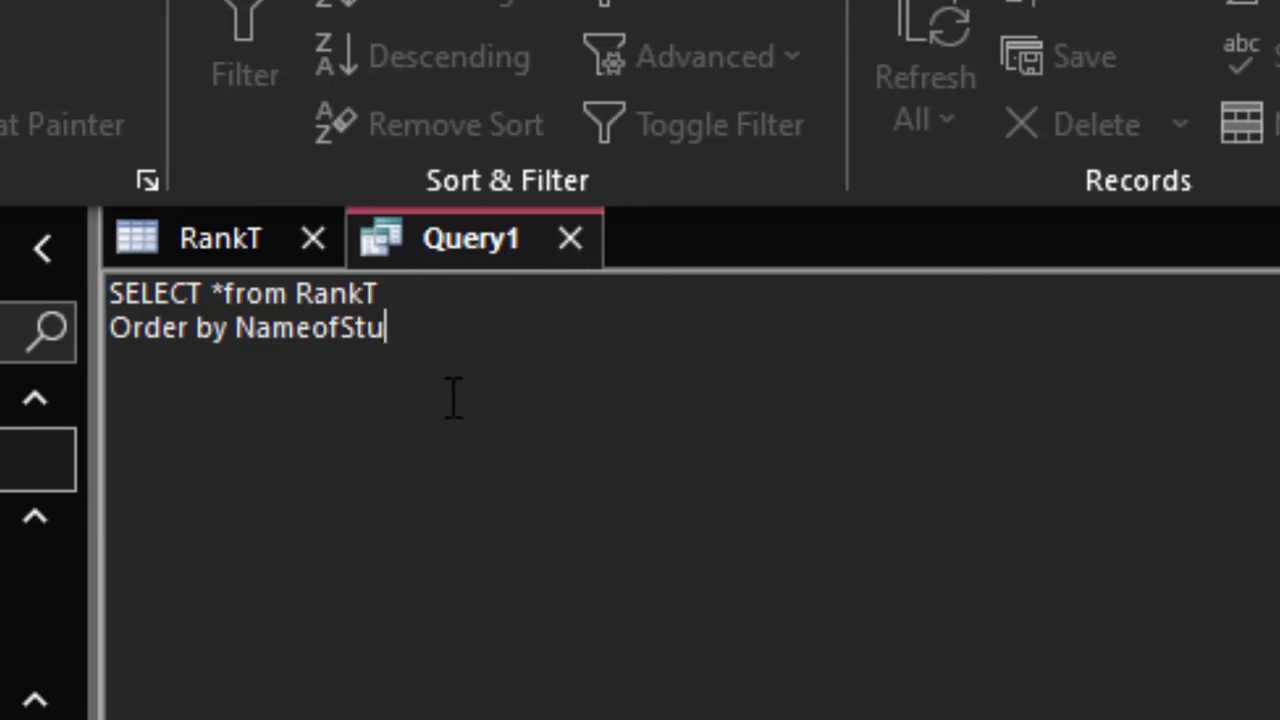
pyautogui.write('dent')
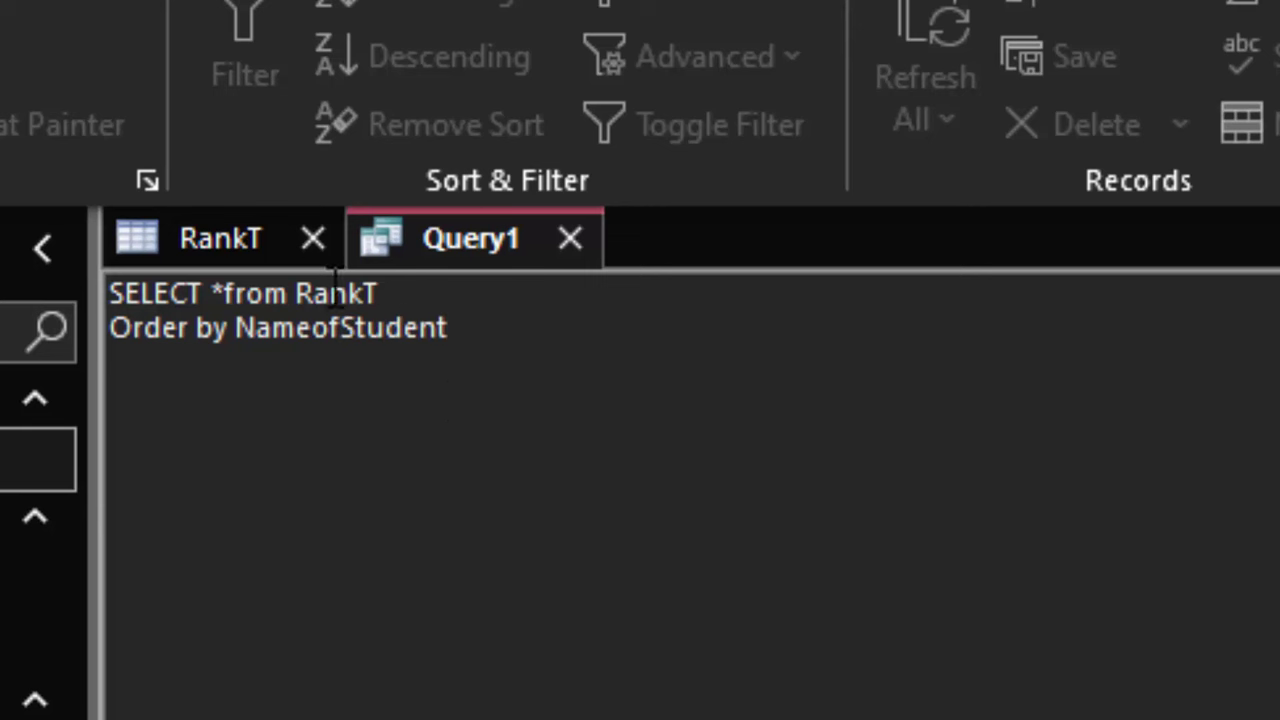
pyautogui.click(272, 248)
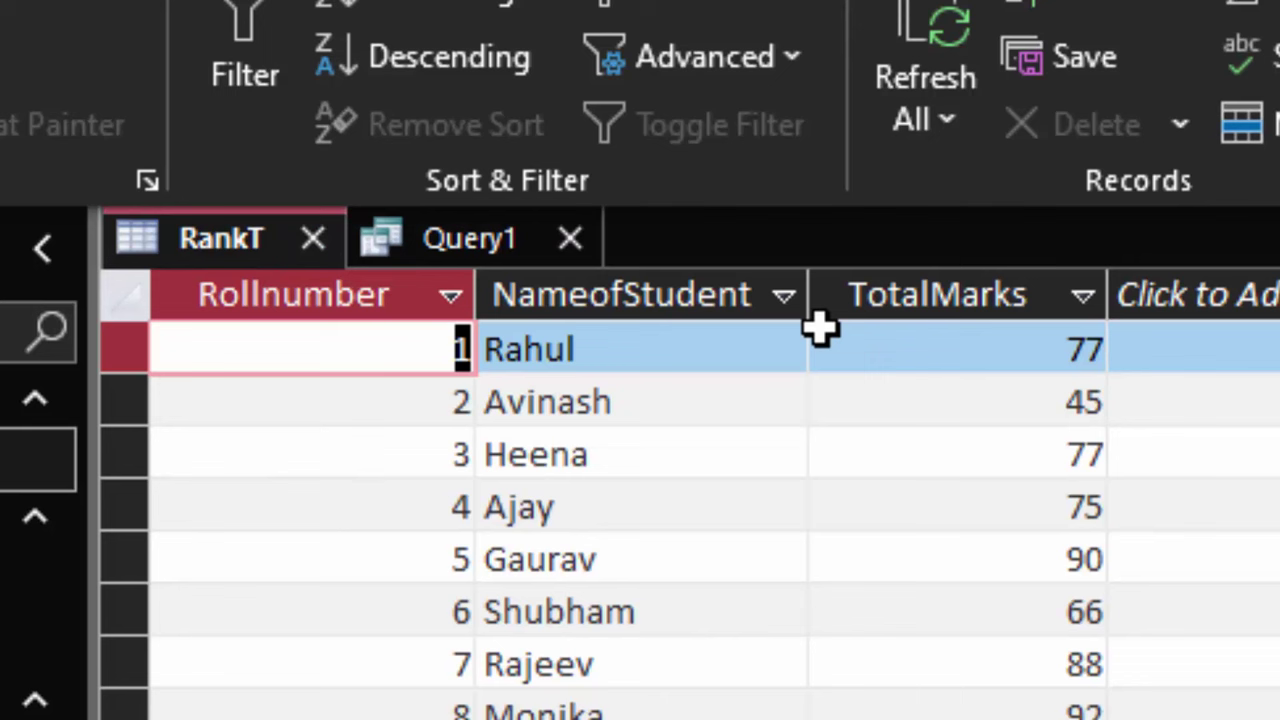
pyautogui.click(436, 250)
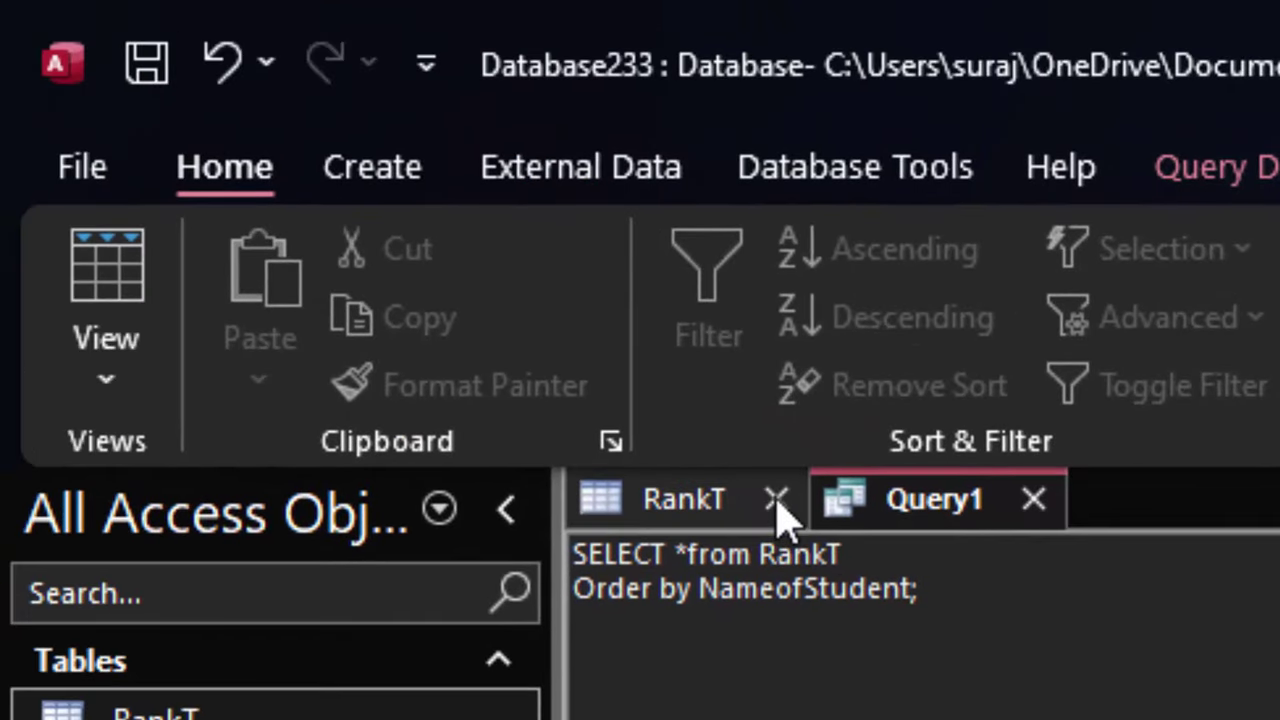
# Close RankT and run Query1, listing students A to Z from Ajay to Yuvraj
pyautogui.click(778, 500)
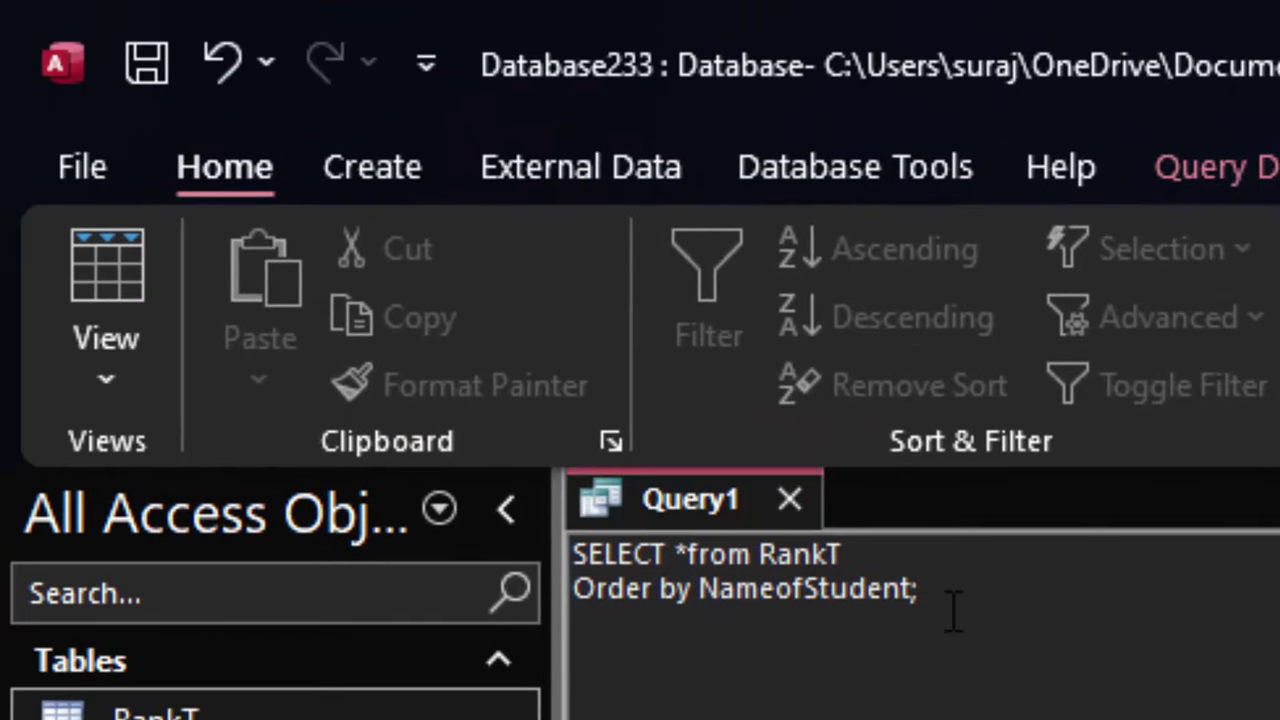
pyautogui.moveTo(935, 590)
pyautogui.mouseDown()
pyautogui.moveTo(800, 588)
pyautogui.moveTo(575, 550)
pyautogui.mouseUp()
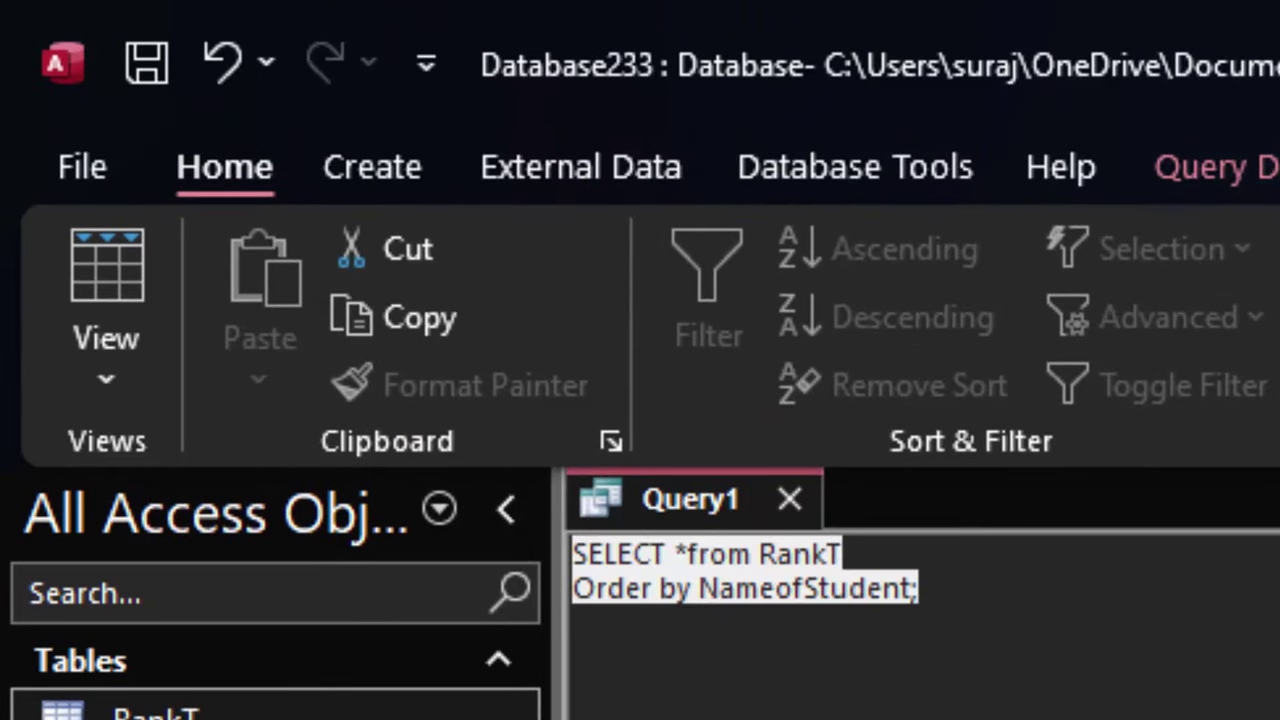
pyautogui.click(1265, 175)
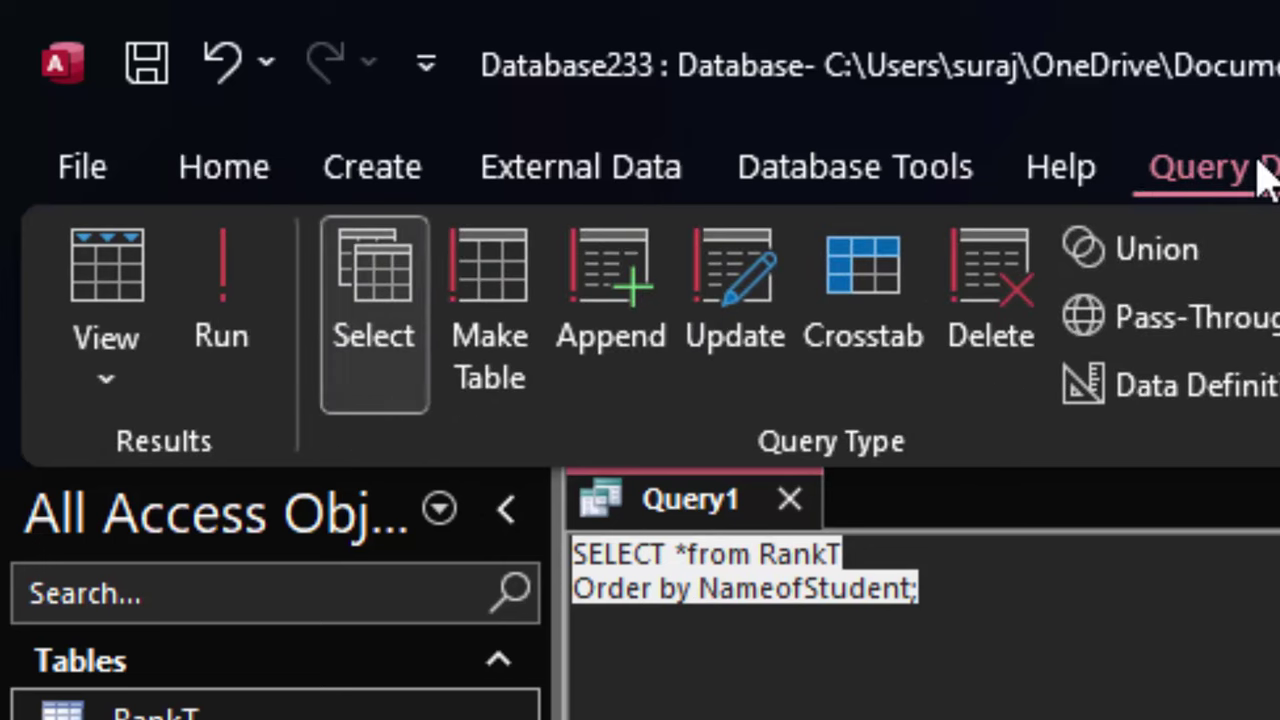
pyautogui.click(223, 286)
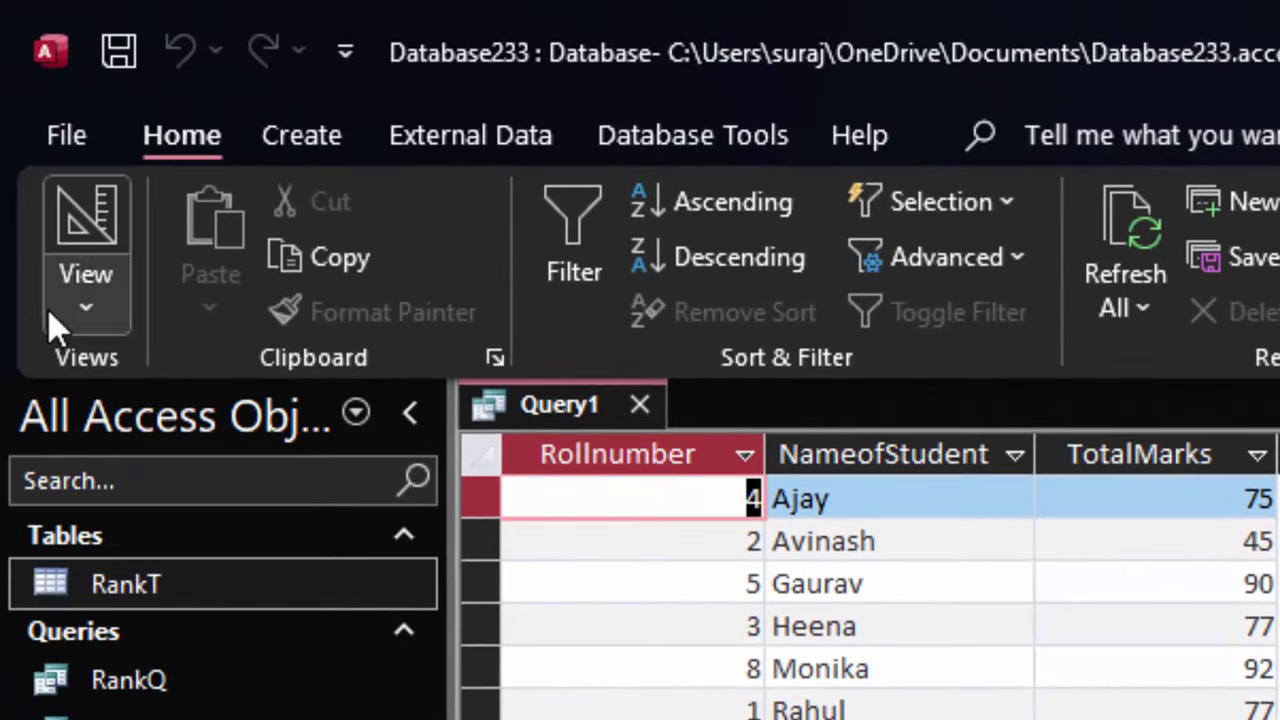
# Add 'desc' to the ORDER BY NameofStudent clause and run the descending query
pyautogui.click(60, 320)
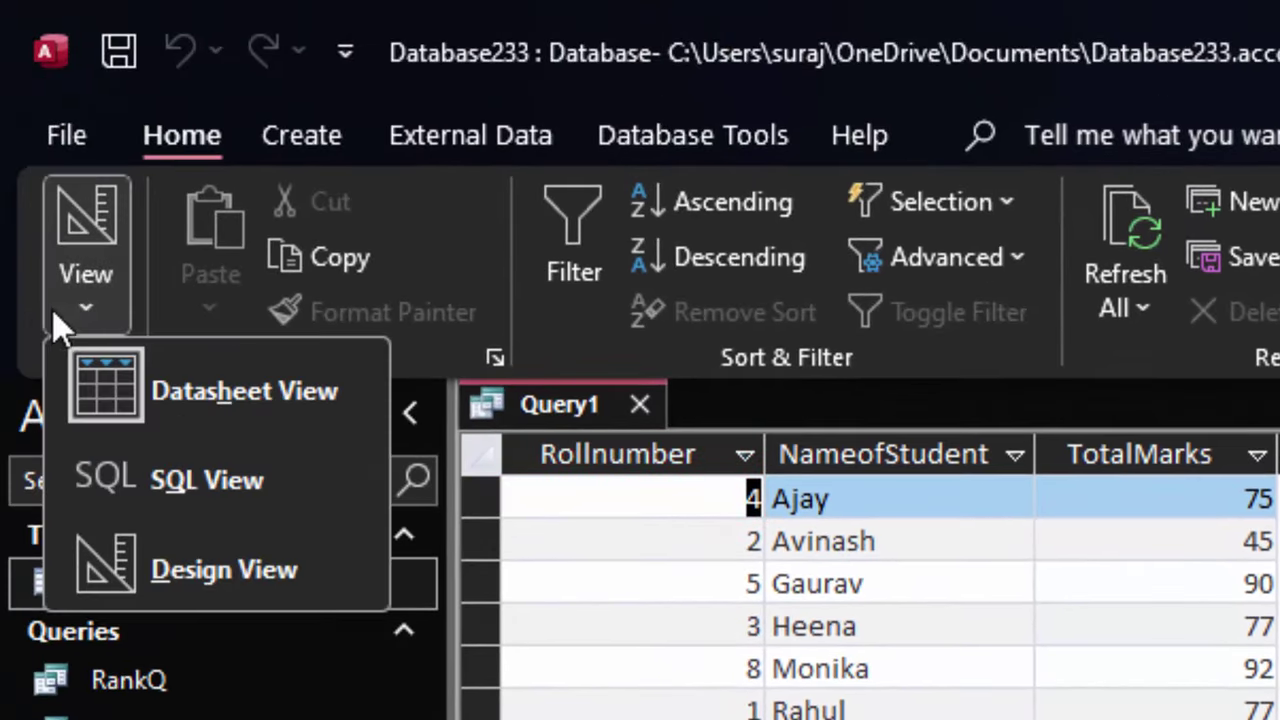
pyautogui.click(175, 478)
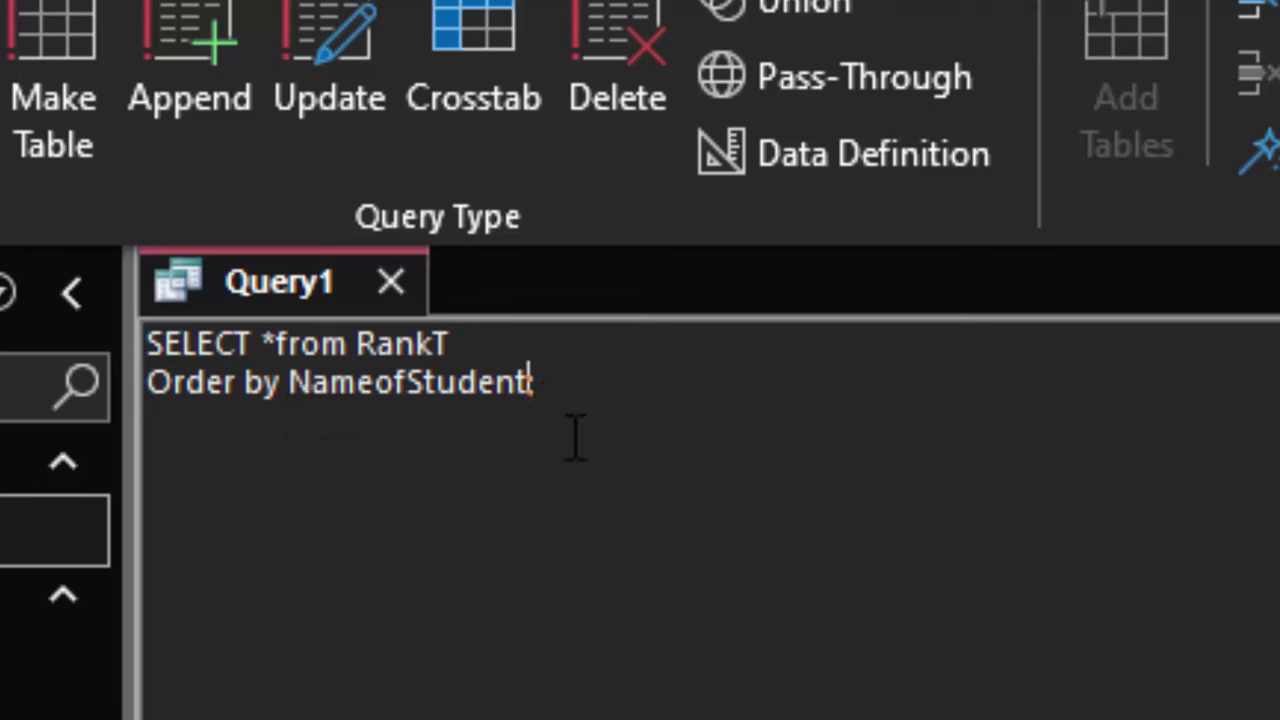
pyautogui.write('d')
pyautogui.write('esc')
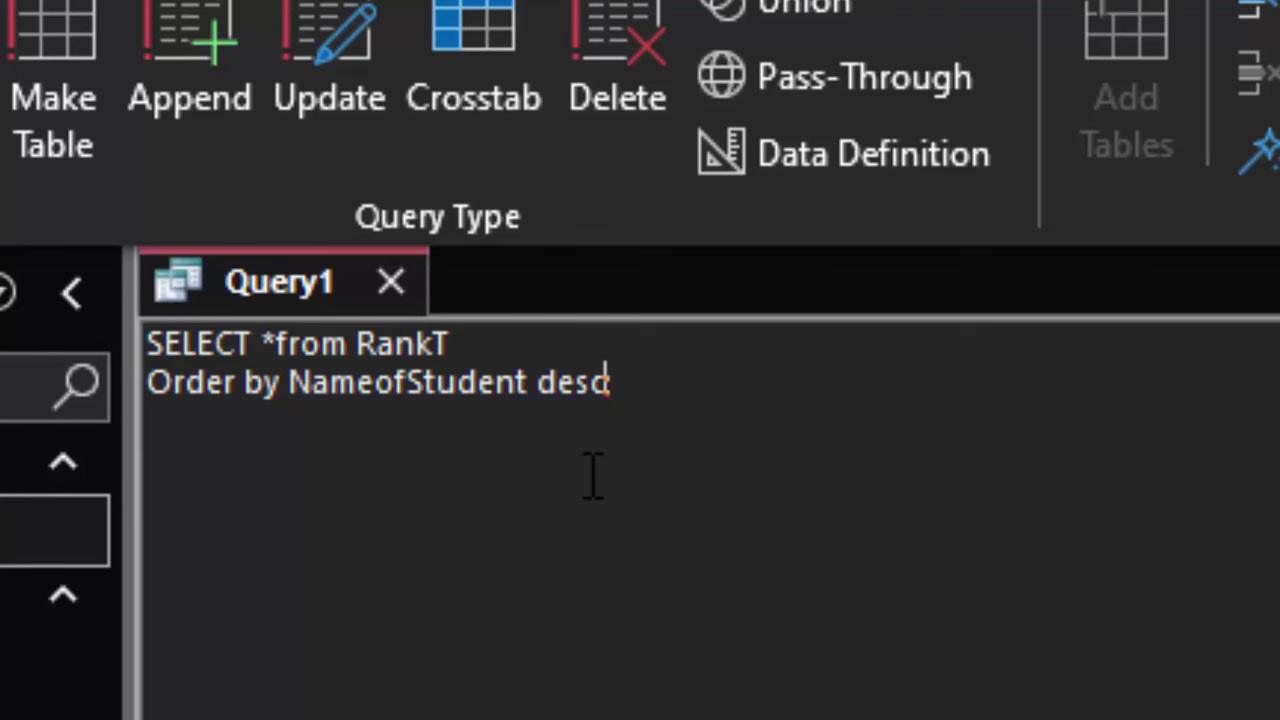
pyautogui.write(';')
pyautogui.press('Return')
pyautogui.hotkey('ctrl', 'a')
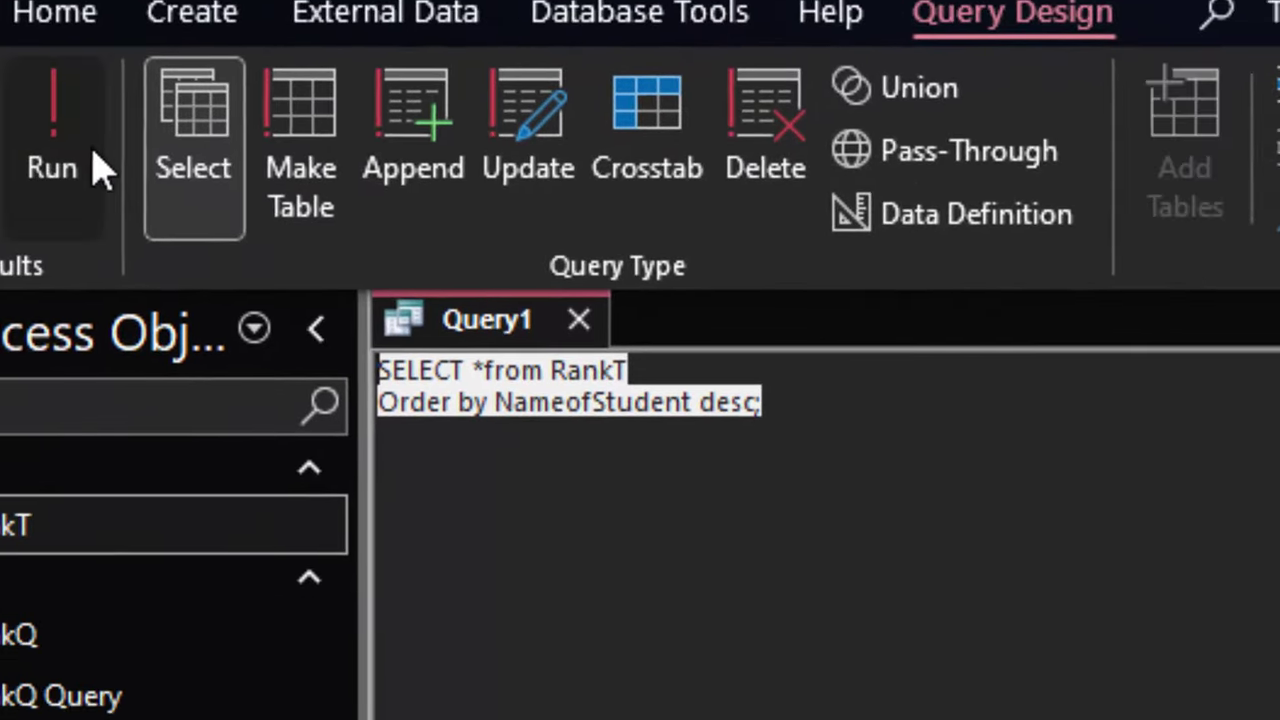
pyautogui.click(200, 295)
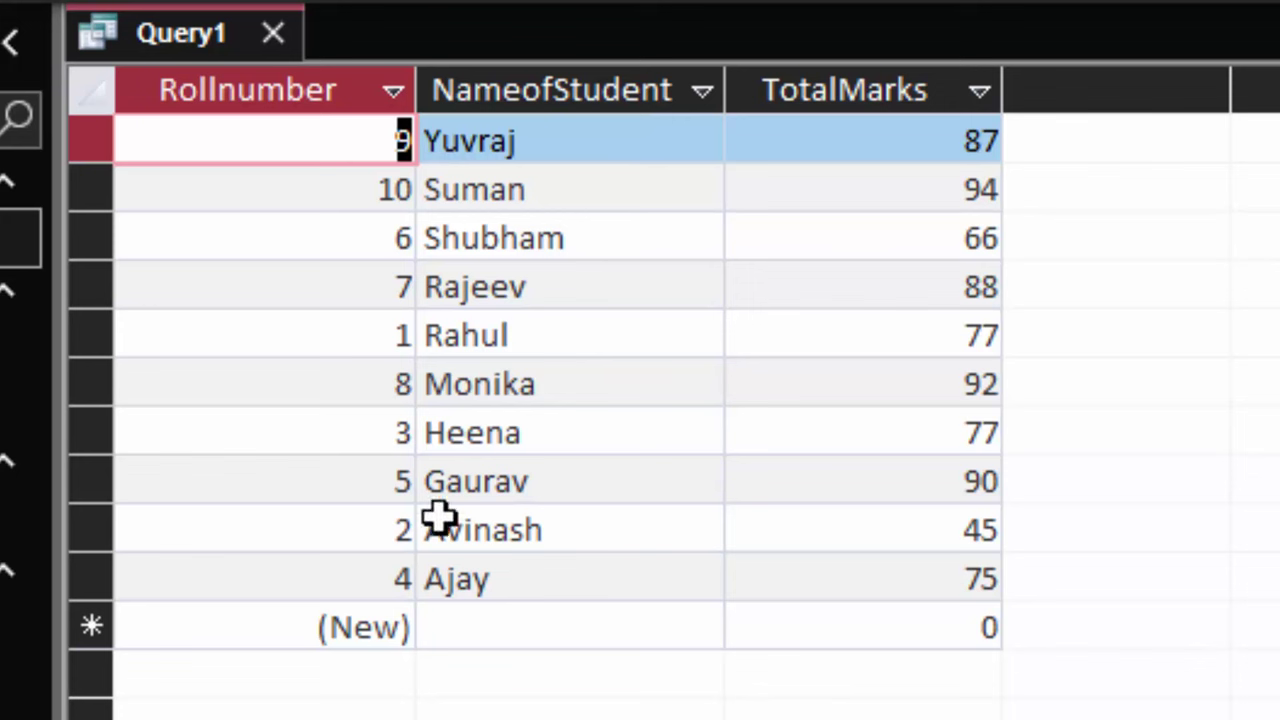
pyautogui.click(546, 140)
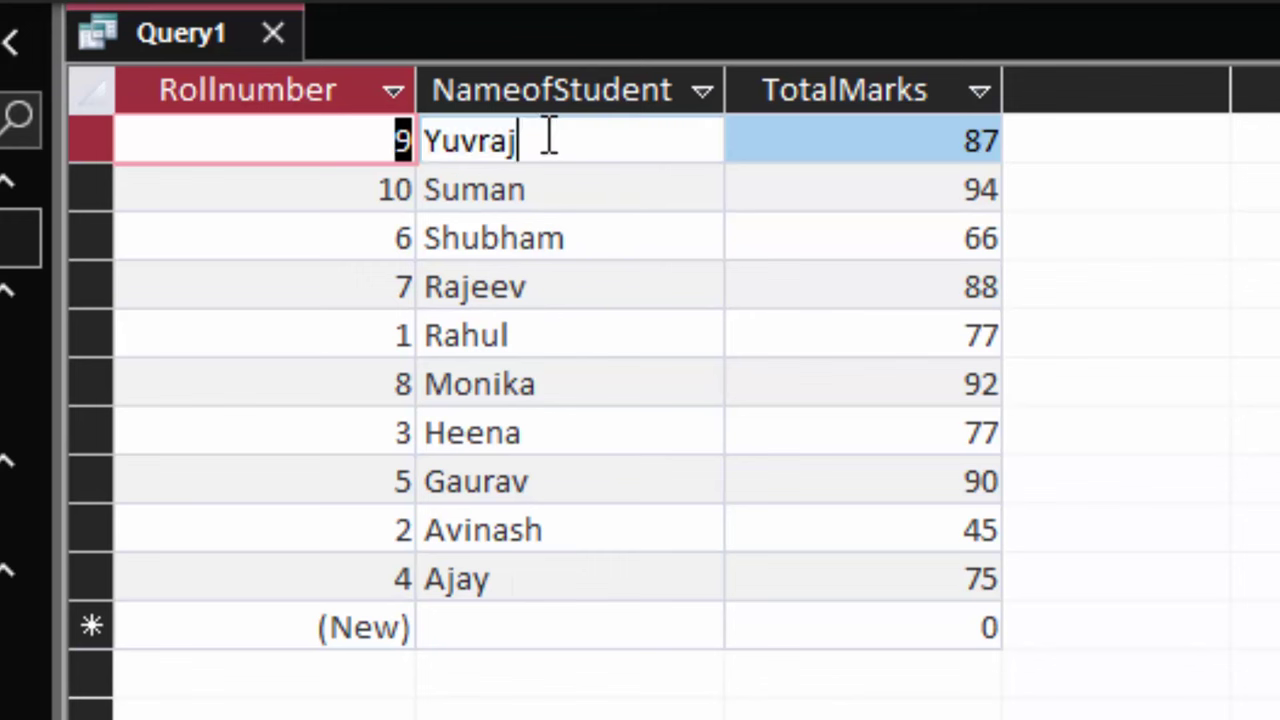
pyautogui.moveTo(546, 140); pyautogui.dragTo(392, 138)
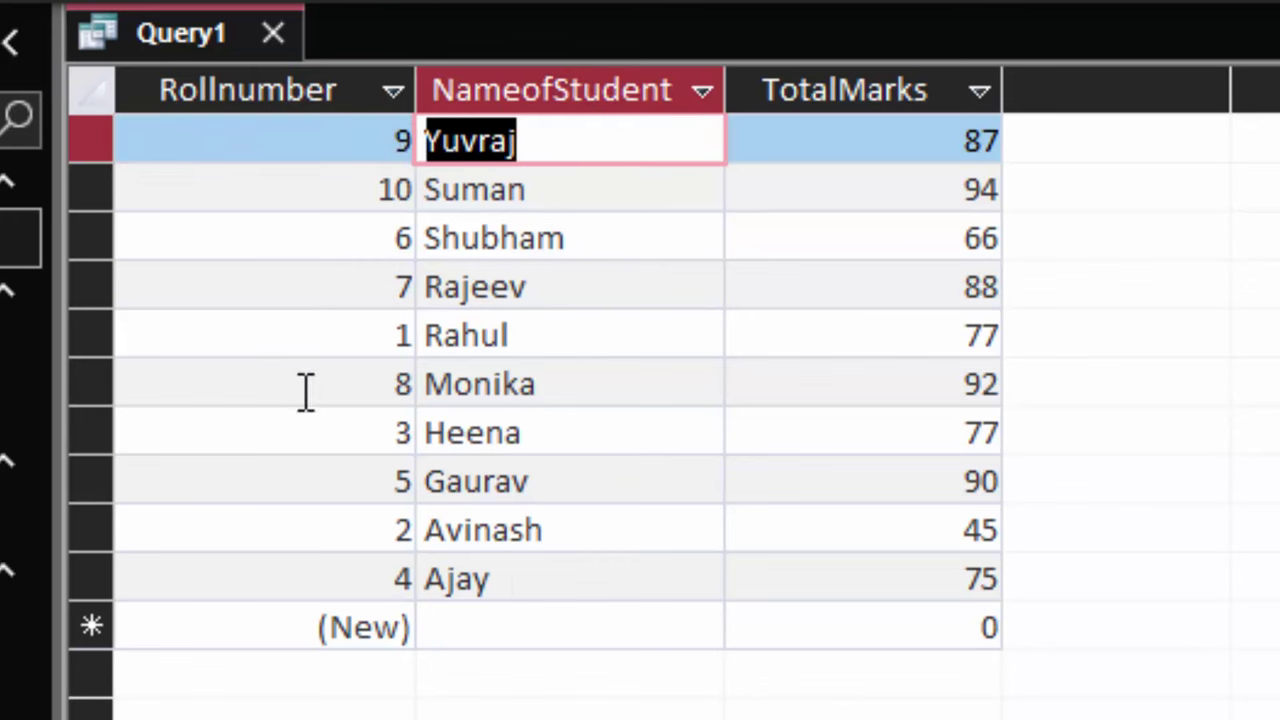
pyautogui.press('BackSpace')
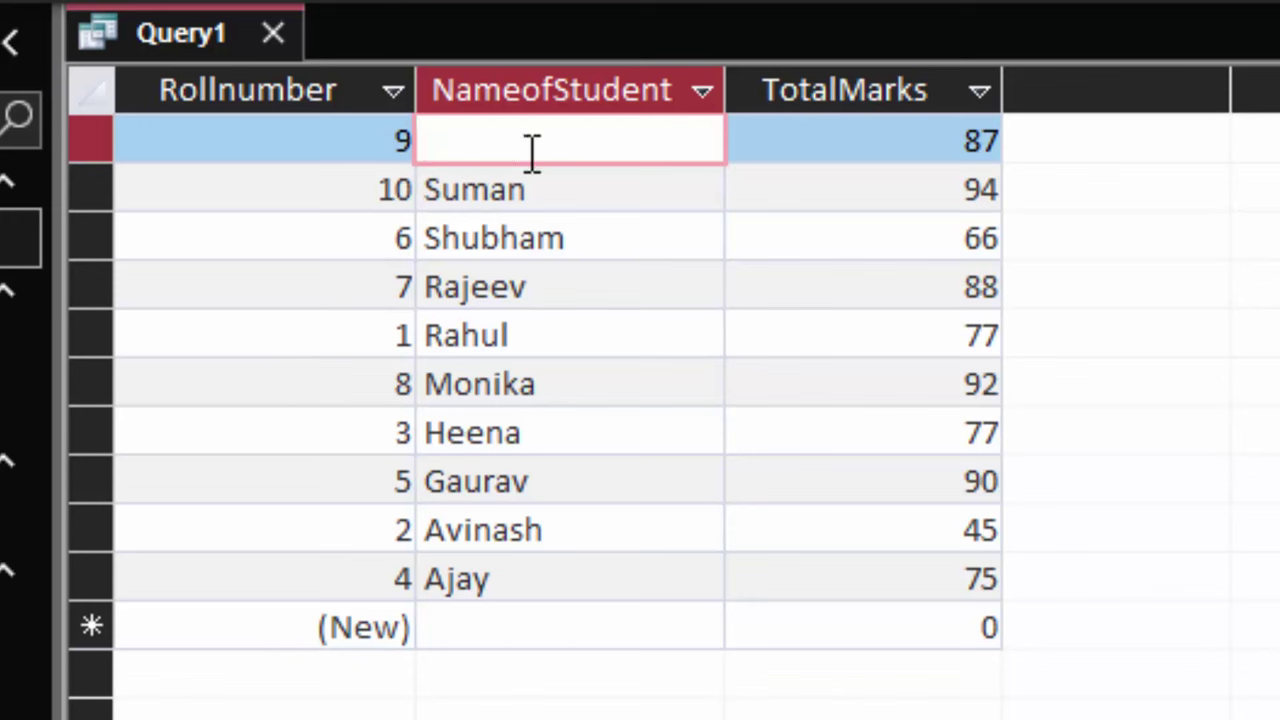
pyautogui.write('Yuvraj')
pyautogui.click(563, 195)
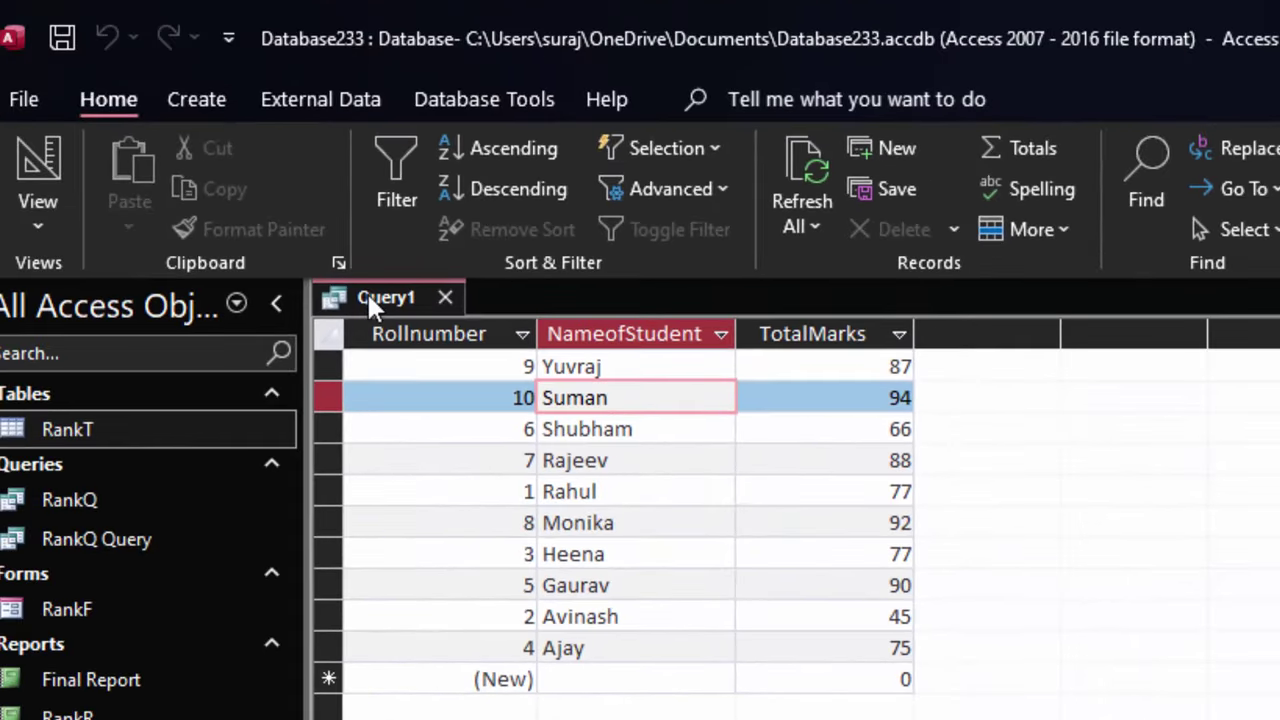
# Change the sort from desc to asc on NameofStudent and rerun the query
pyautogui.click(37, 228)
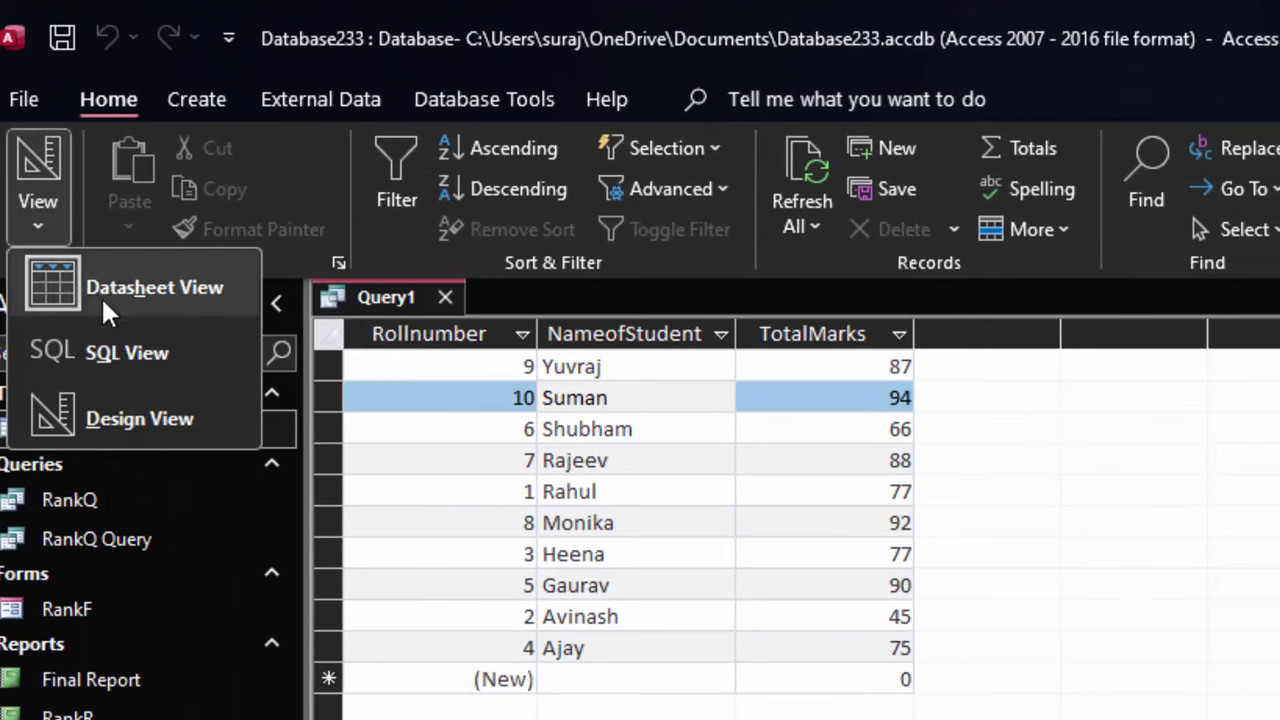
pyautogui.click(144, 383)
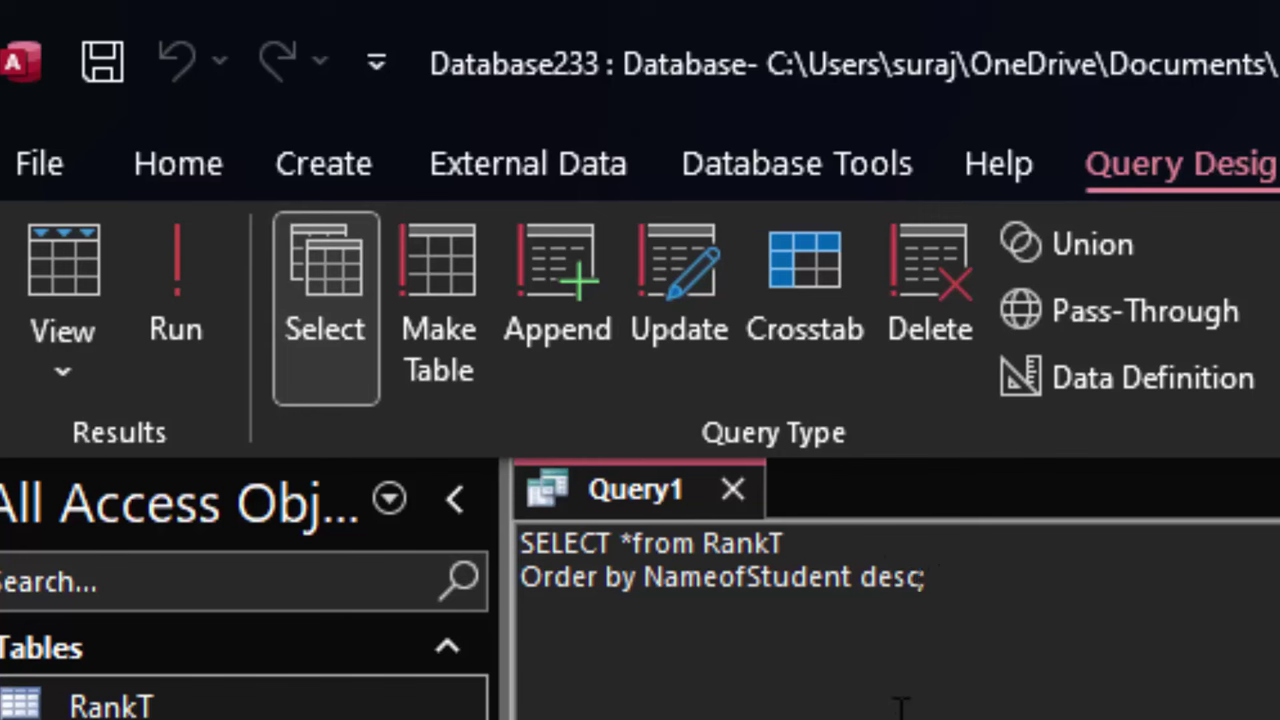
pyautogui.press('BackSpace')
pyautogui.press('BackSpace')
pyautogui.press('BackSpace')
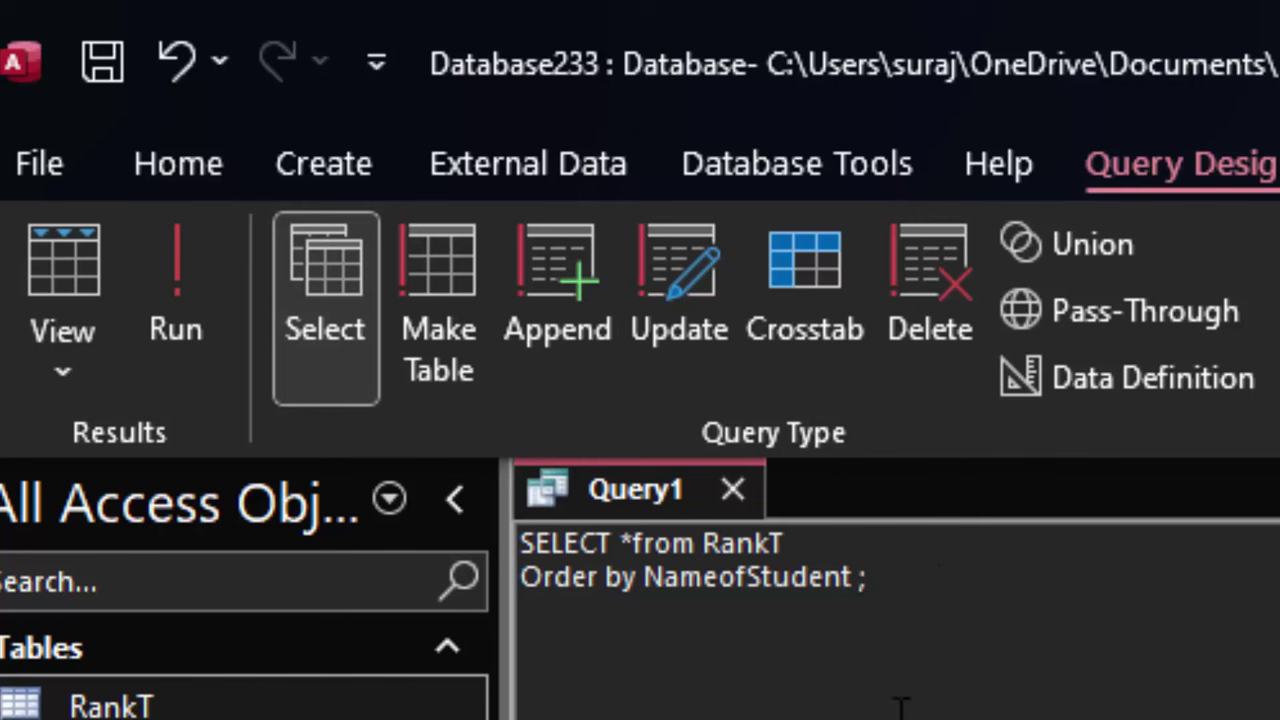
pyautogui.write('asc')
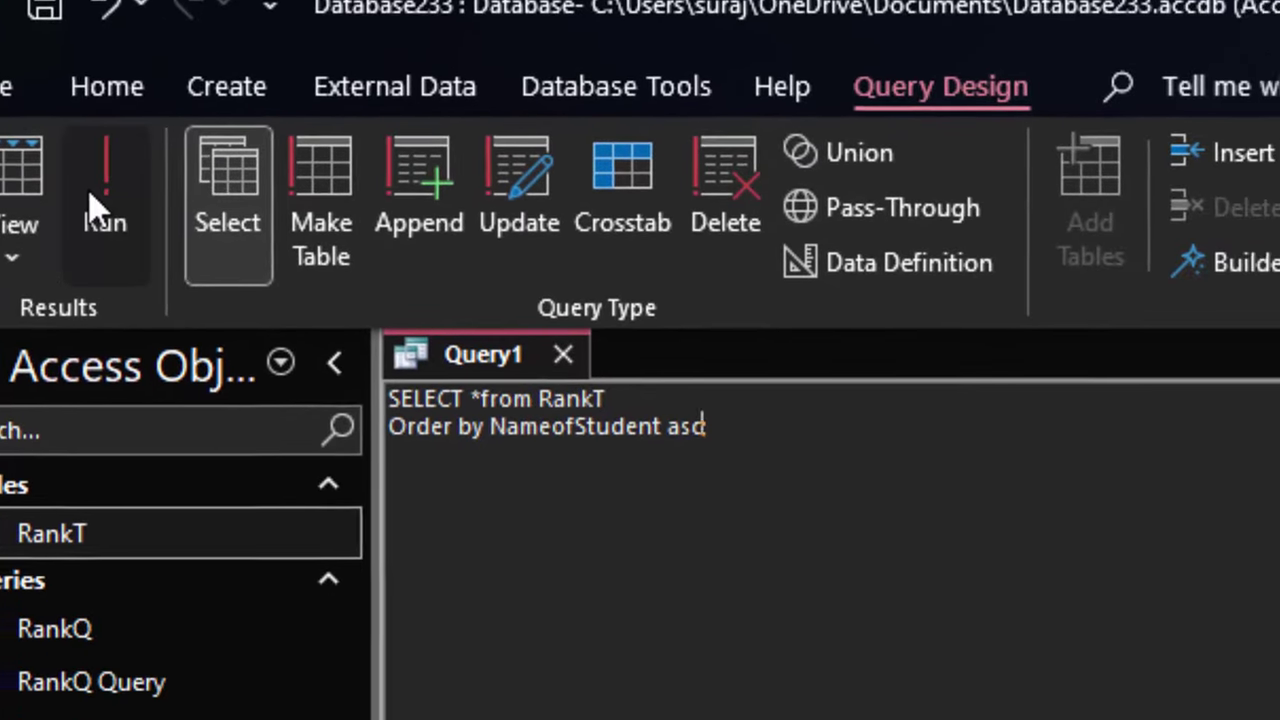
pyautogui.click(88, 192)
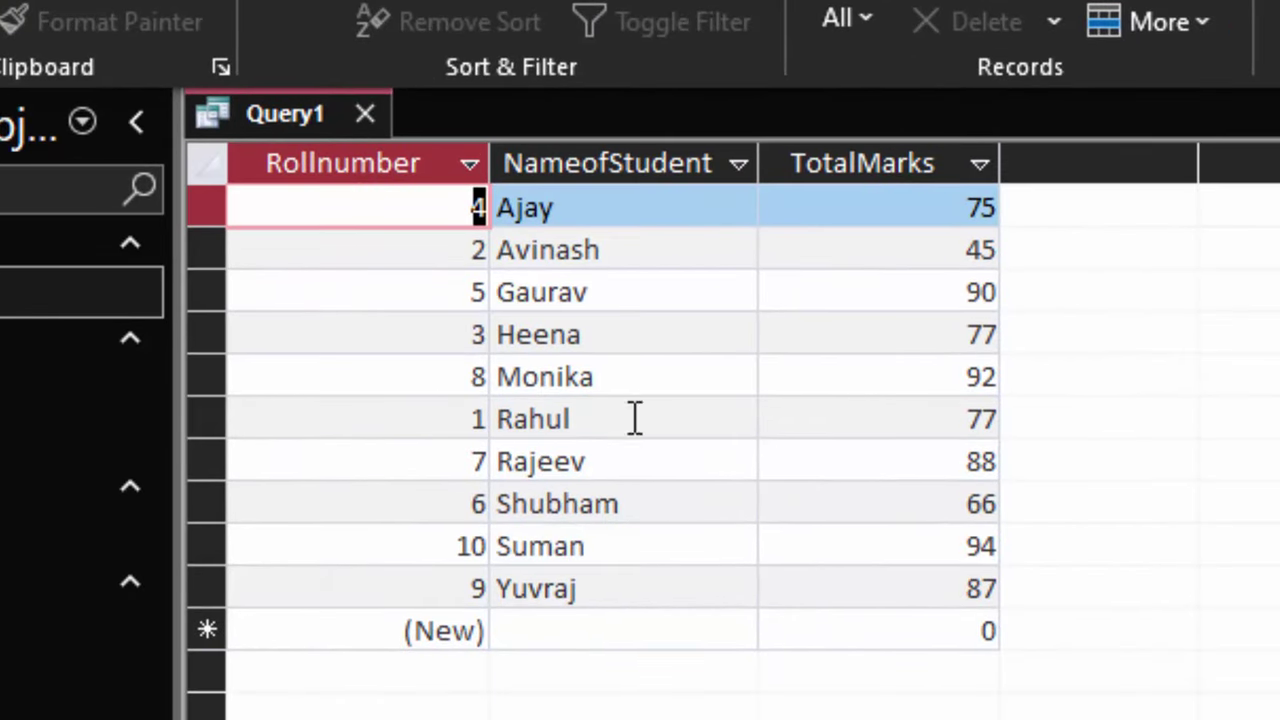